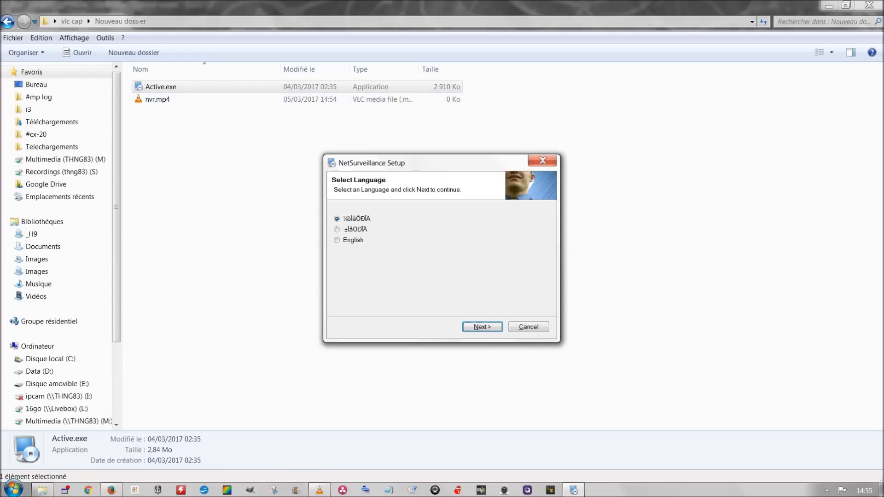
- Install NetSurveillance in English, keeping the default user information and installation folder, and finish the setup
{"action": "left_click", "coordinate": [336, 239]}
{"action": "left_click", "coordinate": [482, 326]}
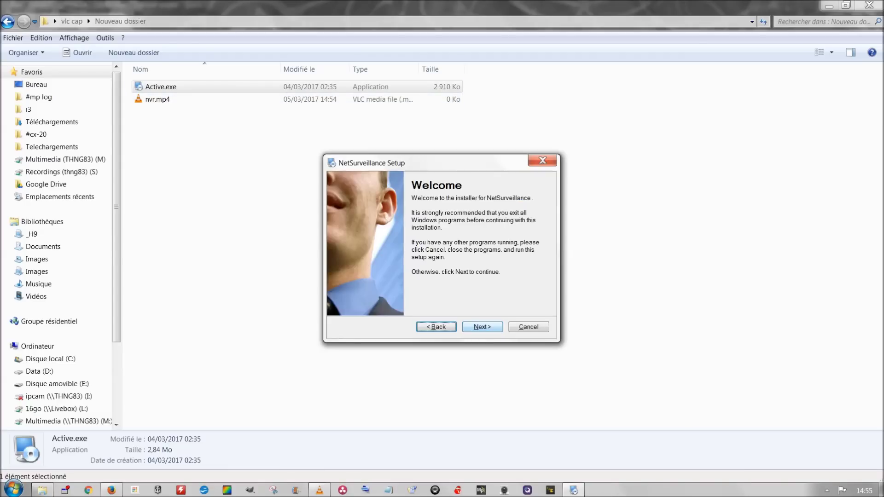
{"action": "left_click", "coordinate": [482, 327]}
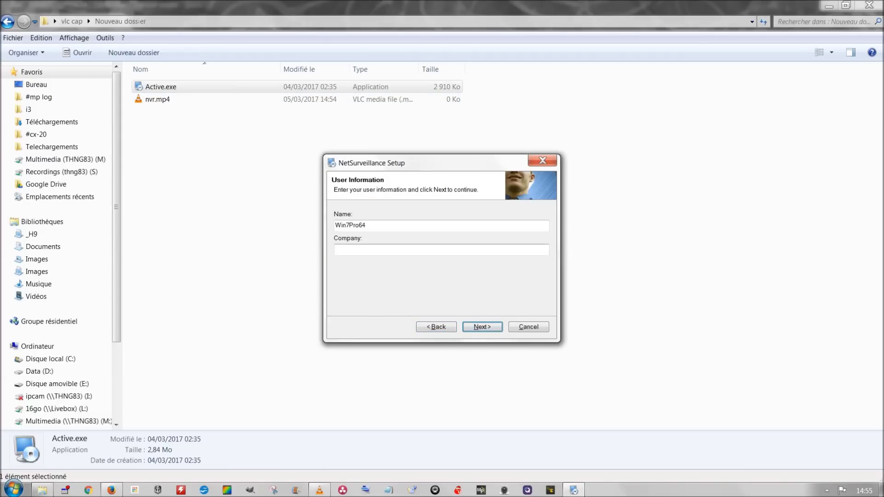
{"action": "left_click", "coordinate": [482, 327]}
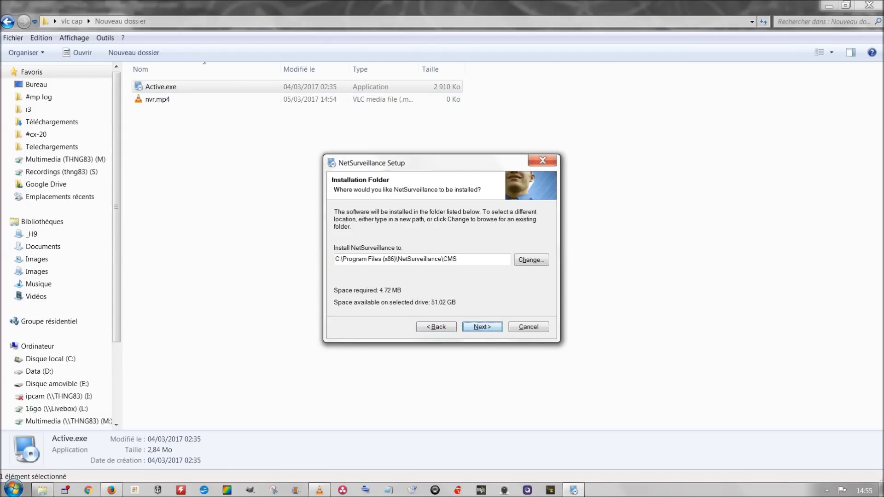
{"action": "left_click", "coordinate": [482, 327]}
{"action": "left_click", "coordinate": [482, 326]}
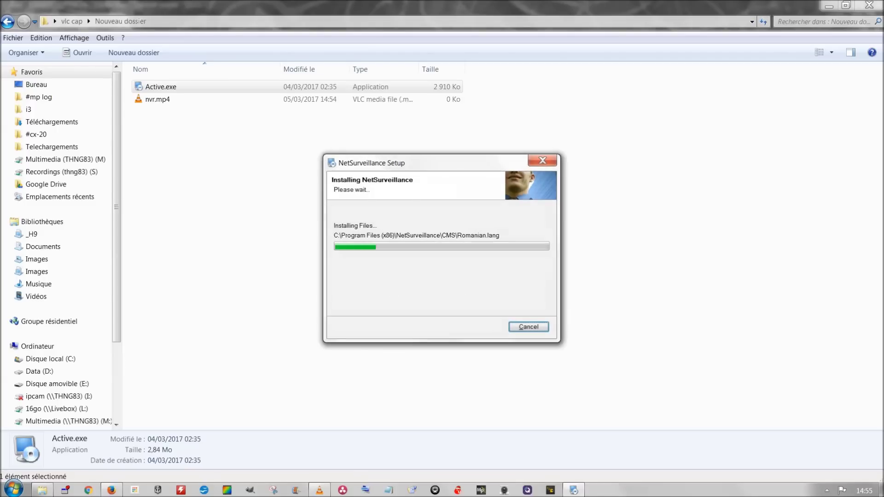
{"action": "left_click", "coordinate": [482, 326]}
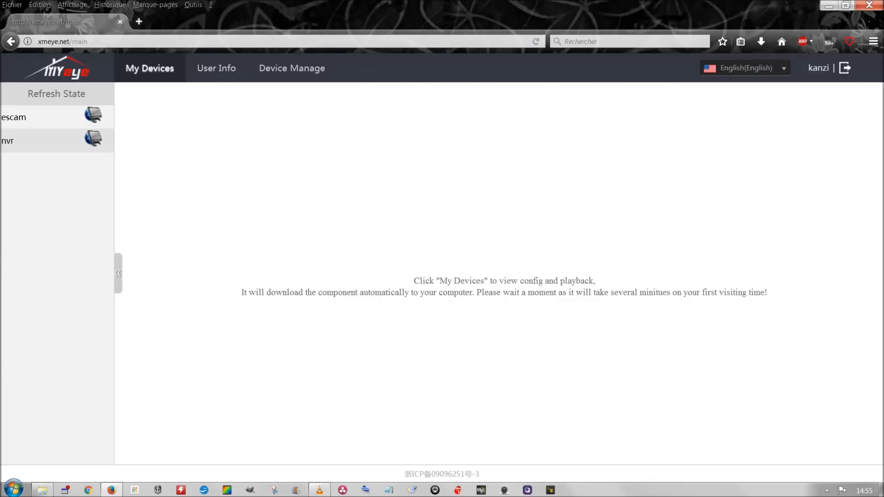
- Open the nvr device, enlarge the escam live view, and return to the four-camera grid
{"action": "left_click", "coordinate": [56, 140]}
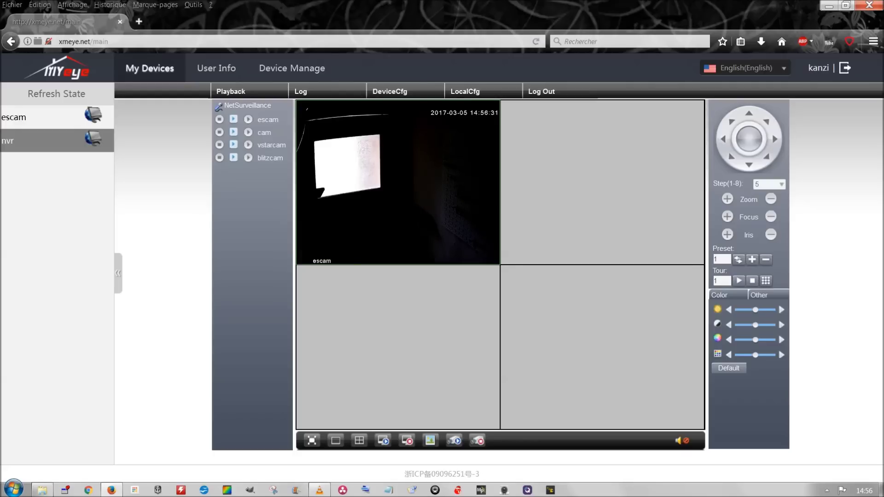
{"action": "double_click", "coordinate": [327, 259]}
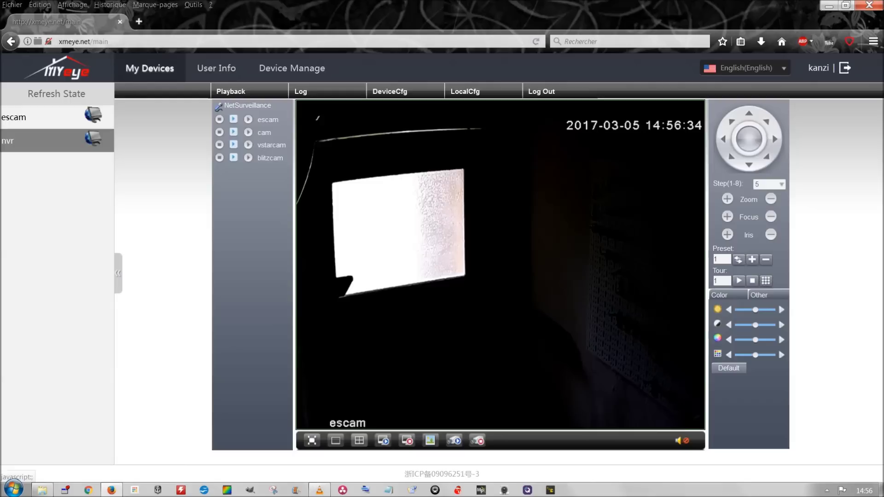
{"action": "left_click", "coordinate": [360, 441]}
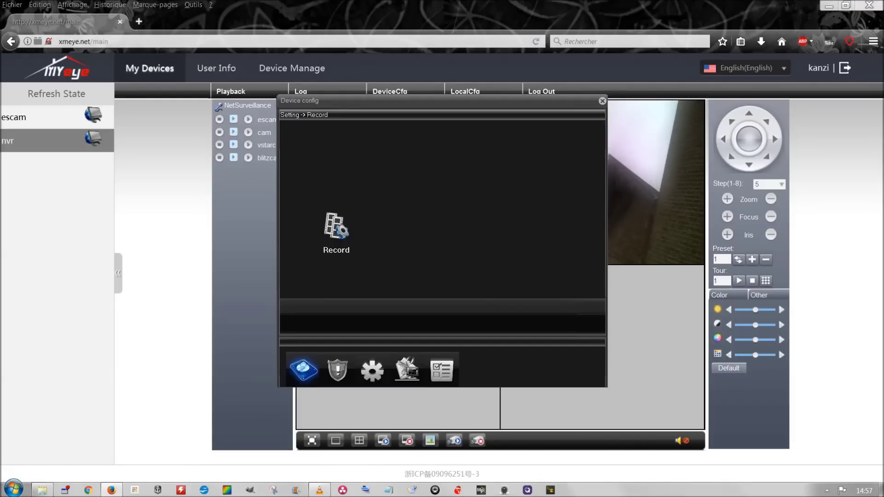
- Open the device's Record configuration and view the recording schedule of channel 2
{"action": "left_click", "coordinate": [336, 226]}
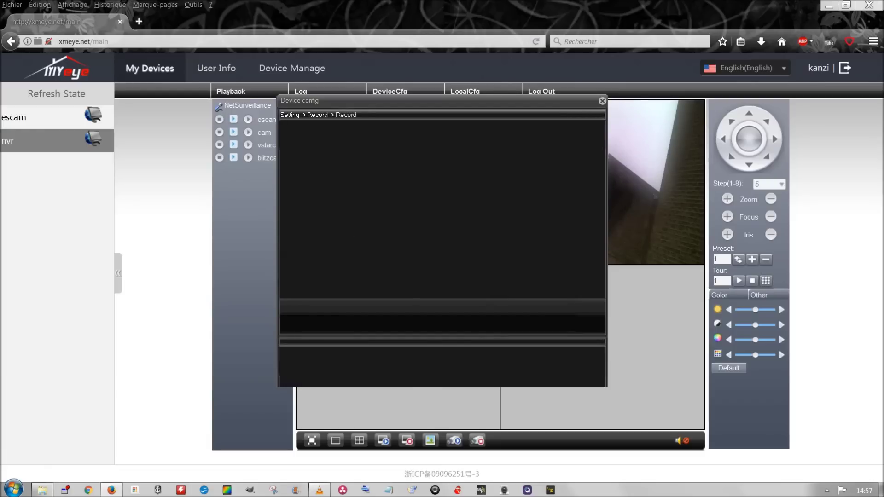
{"action": "left_click", "coordinate": [348, 146]}
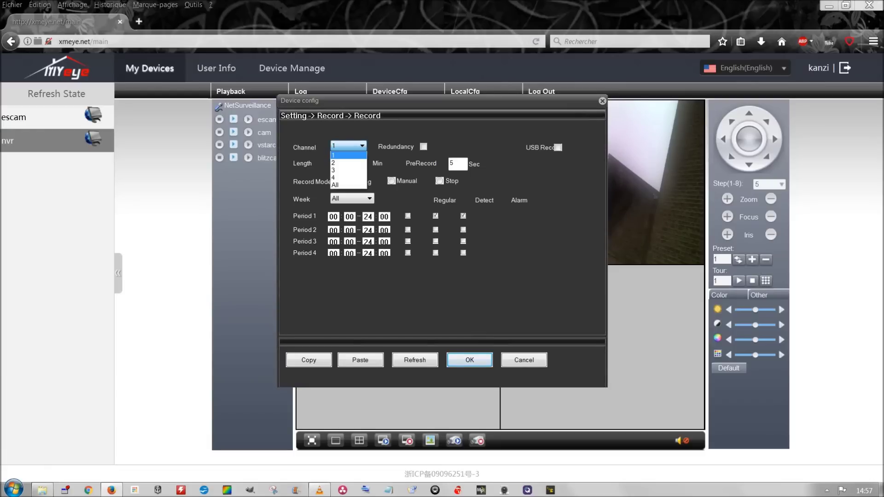
{"action": "left_click", "coordinate": [348, 162]}
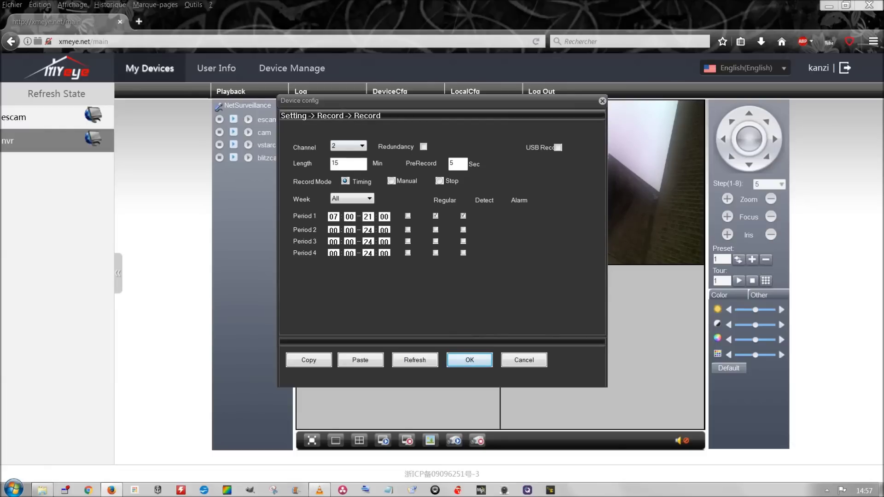
- Enable Detect and Alarm recording for Period 1 on channel 3
{"action": "left_click", "coordinate": [348, 146]}
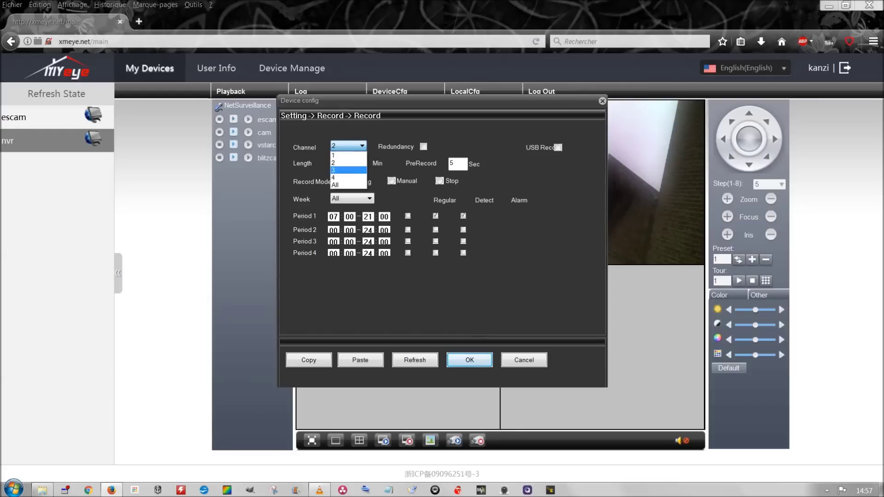
{"action": "left_click", "coordinate": [348, 170]}
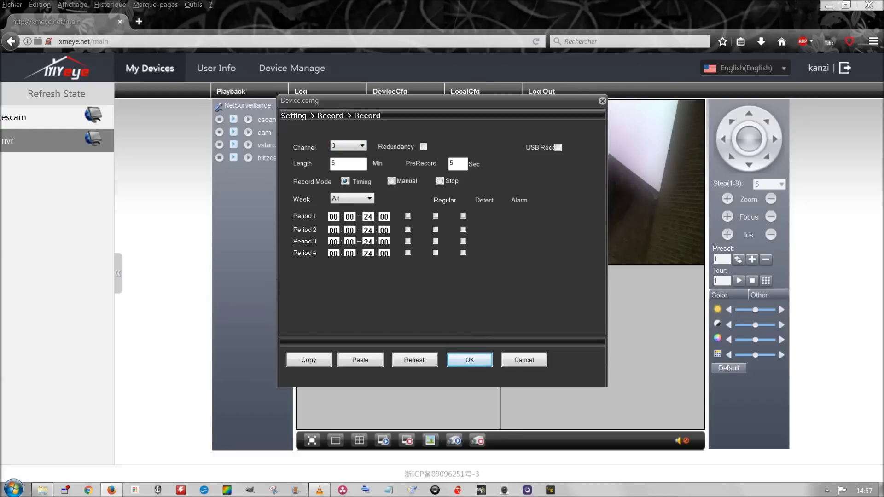
{"action": "left_click", "coordinate": [435, 216]}
- Check the recording schedule of channel 4, return to channel 2, and save the recording settings
{"action": "left_click", "coordinate": [348, 146]}
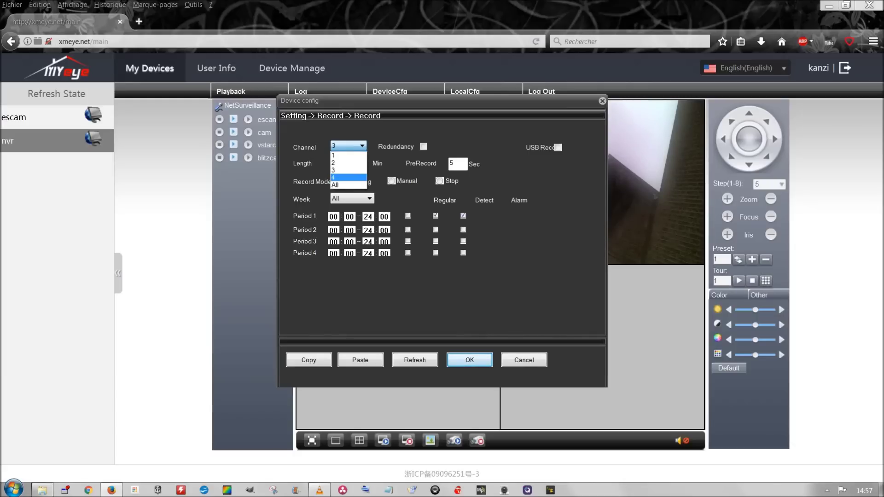
{"action": "left_click", "coordinate": [348, 178]}
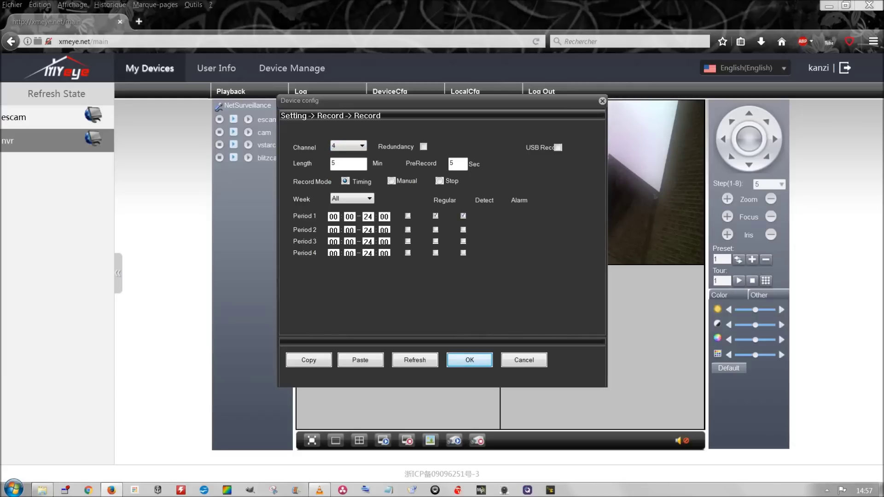
{"action": "left_click", "coordinate": [362, 145]}
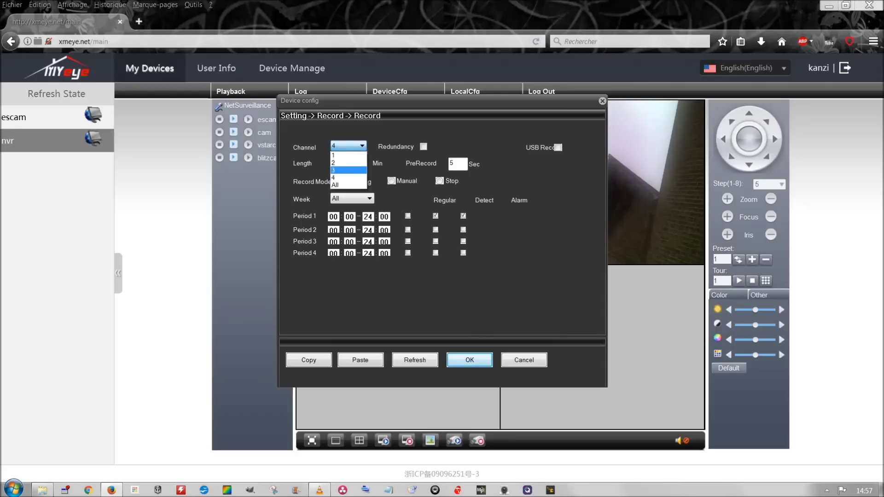
{"action": "left_click", "coordinate": [349, 163]}
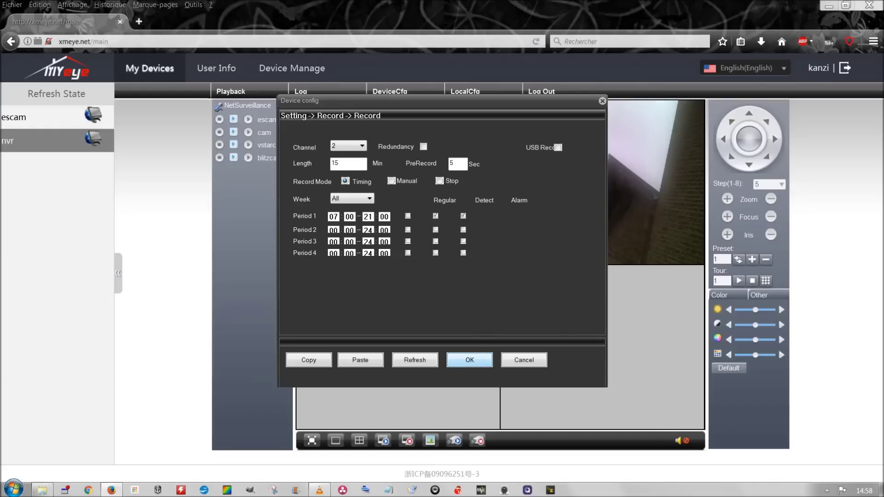
{"action": "left_click", "coordinate": [469, 359]}
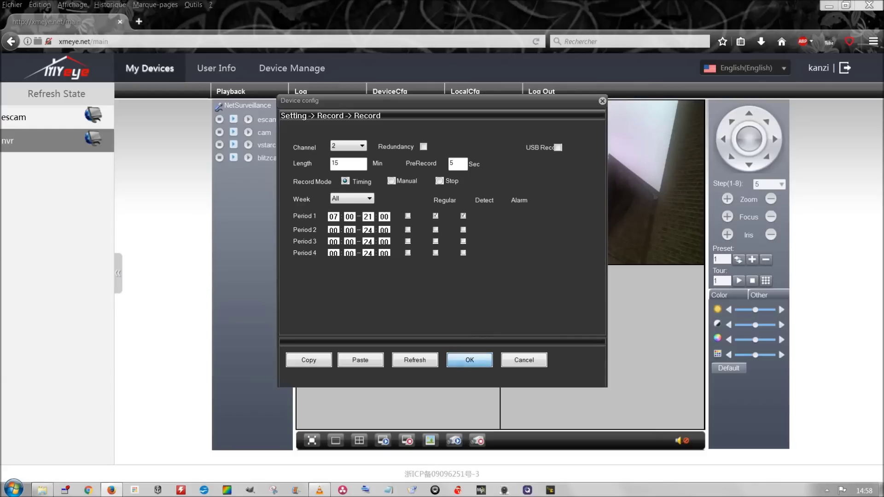
{"action": "key", "text": "Return"}
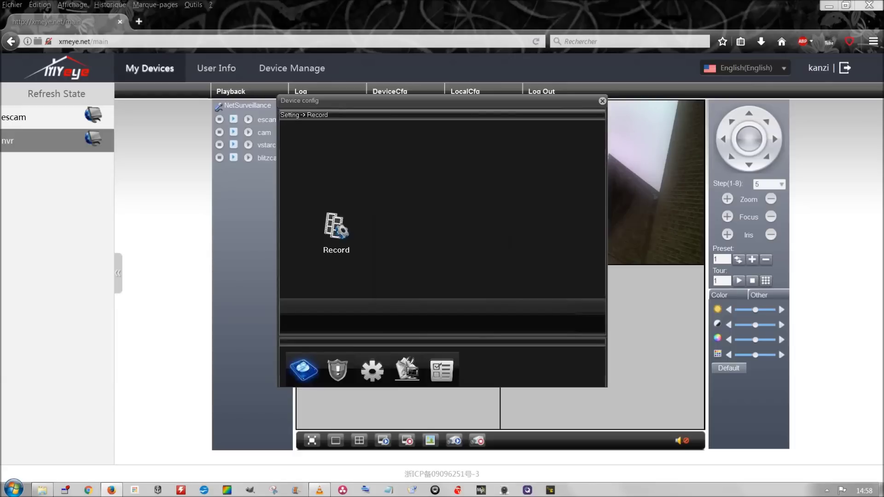
- Enable the Video Motion alarm for channel 2
{"action": "left_click", "coordinate": [337, 370]}
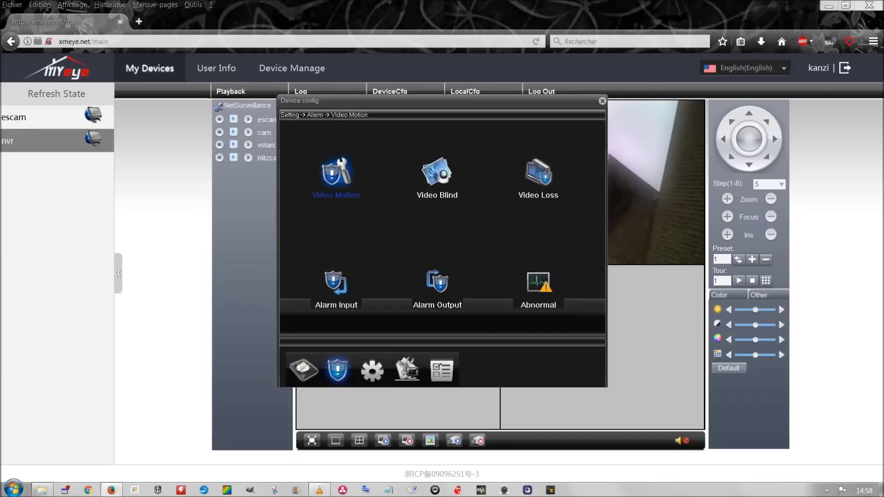
{"action": "left_click", "coordinate": [335, 177]}
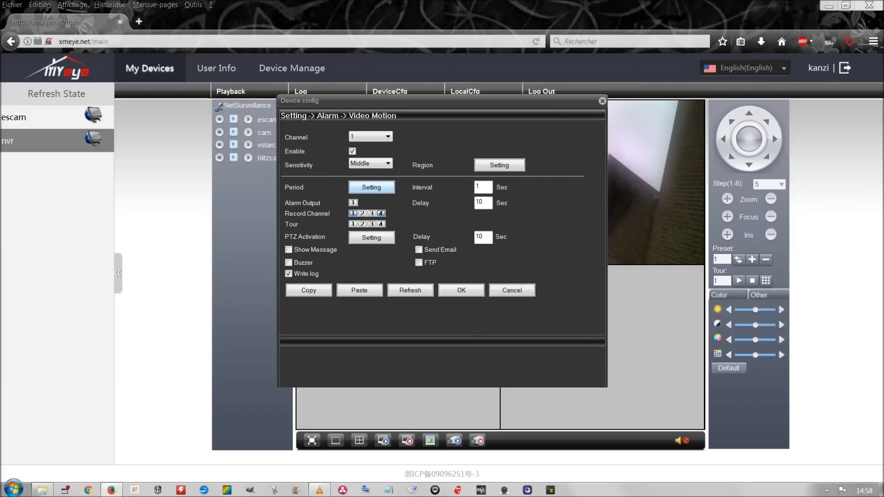
{"action": "left_click", "coordinate": [388, 136]}
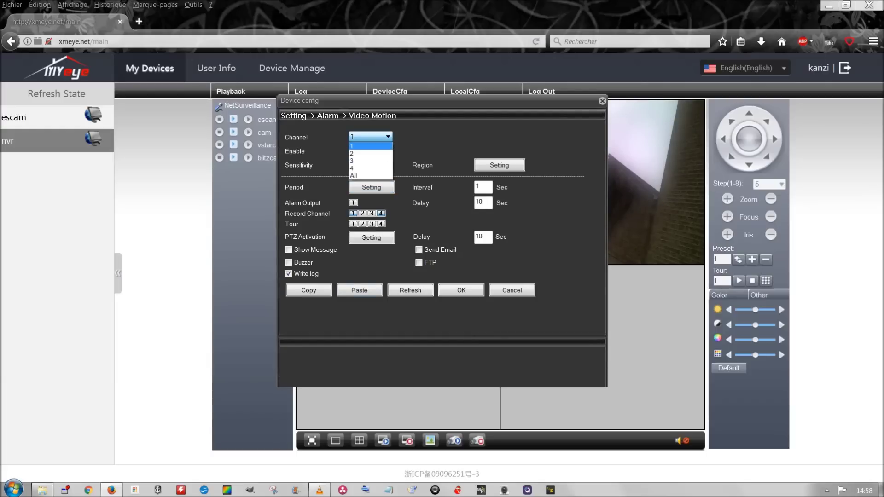
{"action": "left_click", "coordinate": [370, 154]}
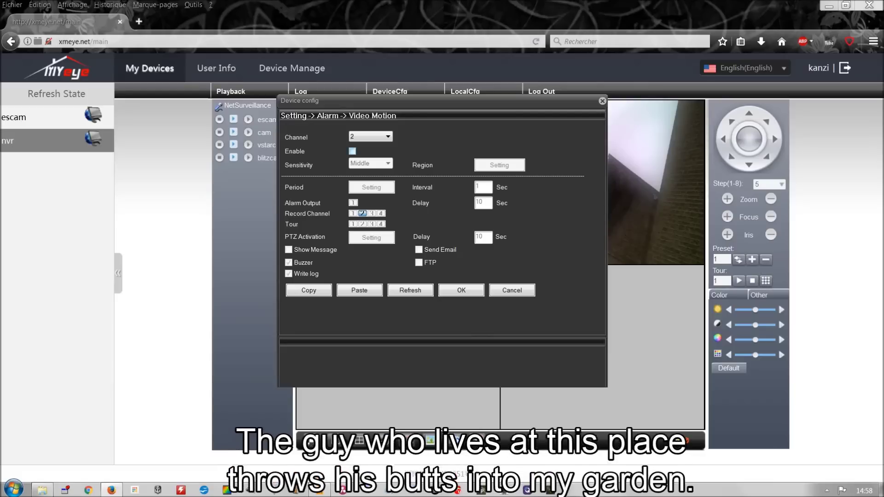
{"action": "left_click", "coordinate": [352, 151]}
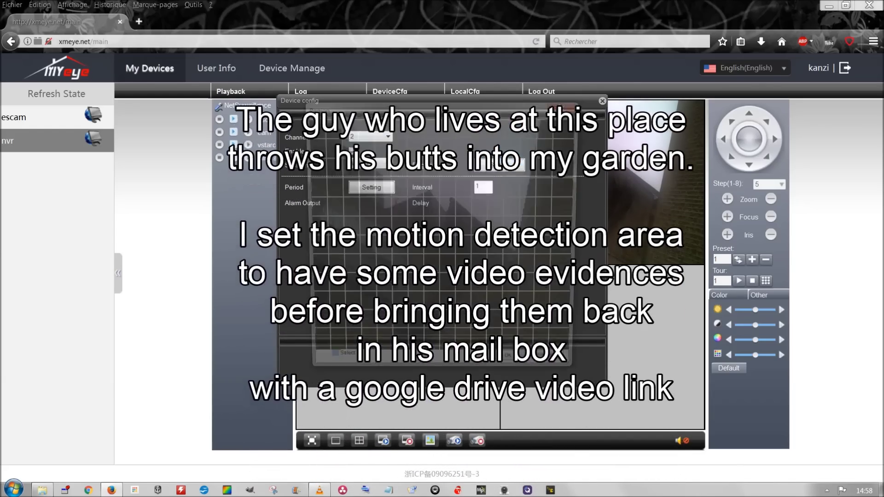
- Set channel 2's motion detection region to two rows of five cells beside the rooftops, plus two cells directly beneath
{"action": "left_click", "coordinate": [499, 165]}
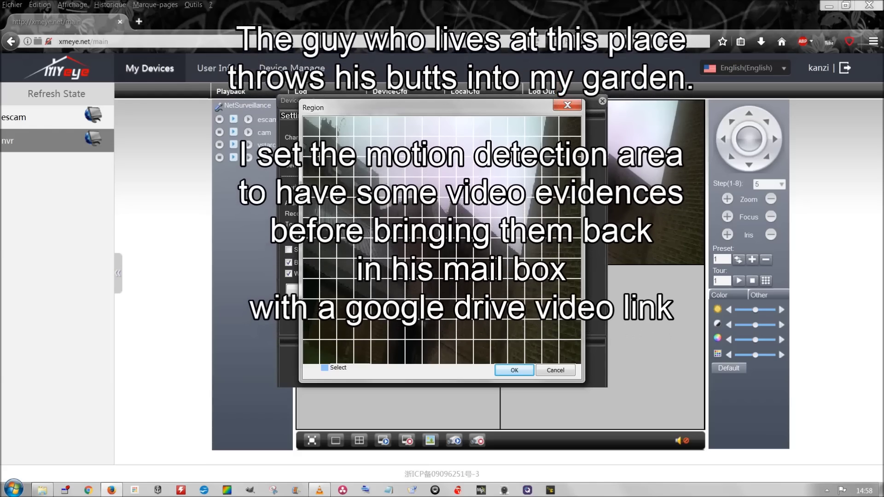
{"action": "left_click_drag", "start_coordinate": [464, 207], "coordinate": [533, 227]}
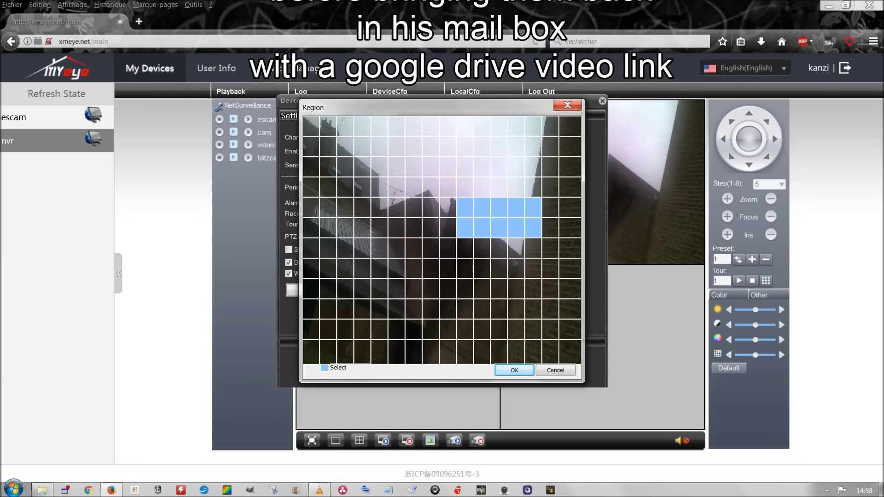
{"action": "left_click_drag", "start_coordinate": [533, 228], "coordinate": [516, 248]}
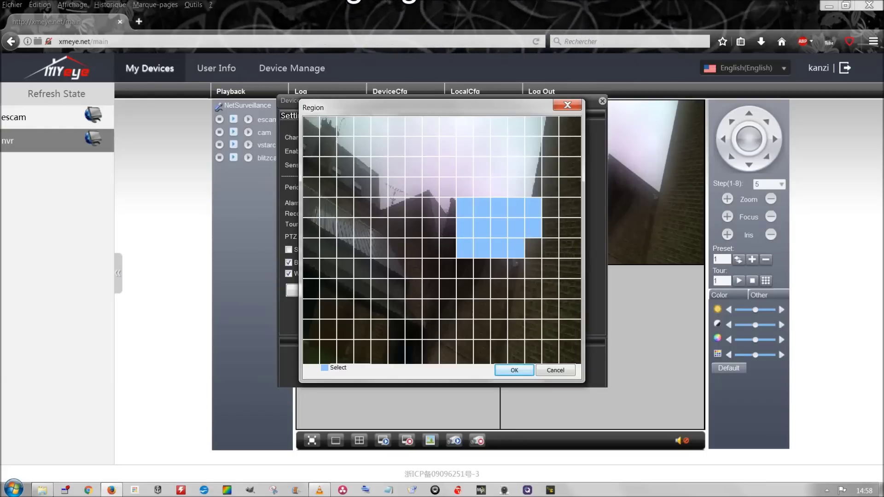
{"action": "left_click", "coordinate": [482, 248]}
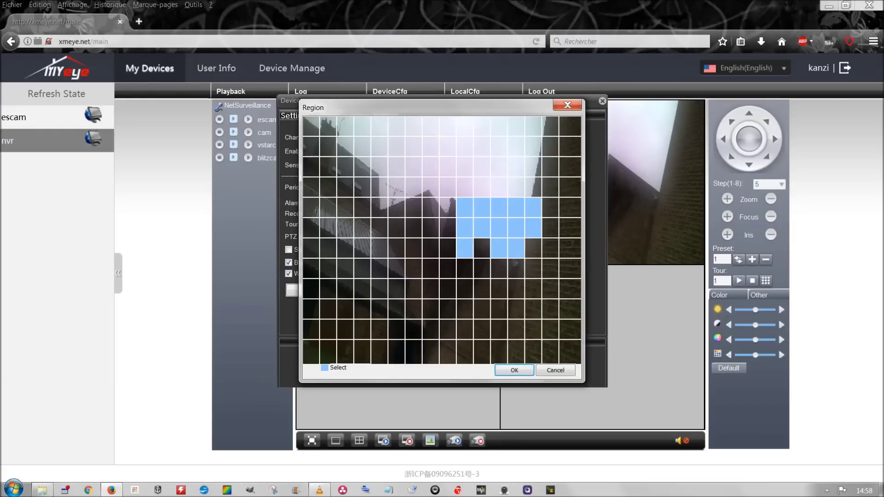
{"action": "left_click", "coordinate": [465, 248]}
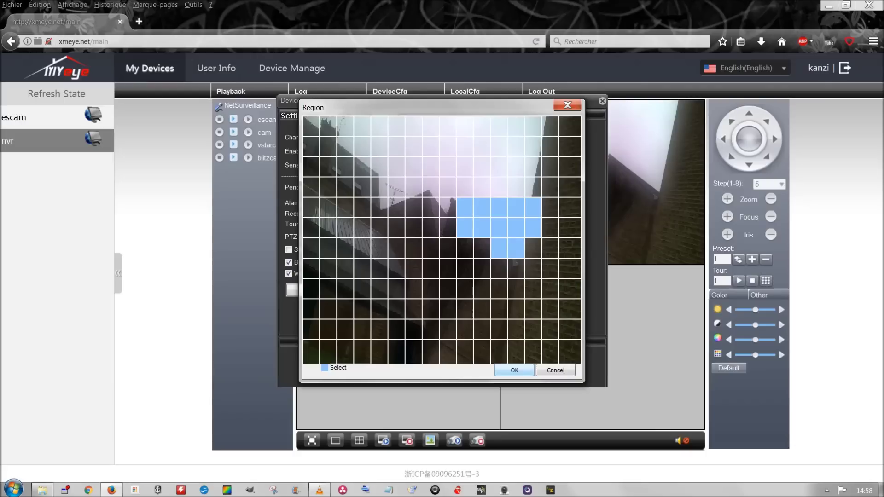
{"action": "left_click", "coordinate": [514, 370]}
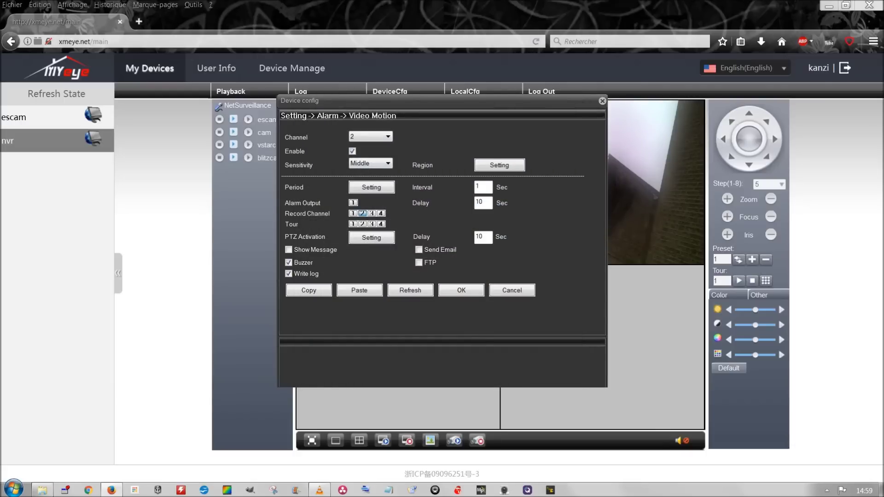
- Set channel 2's motion sensitivity to High and save the Video Motion settings
{"action": "left_click", "coordinate": [371, 164]}
{"action": "left_click", "coordinate": [370, 195]}
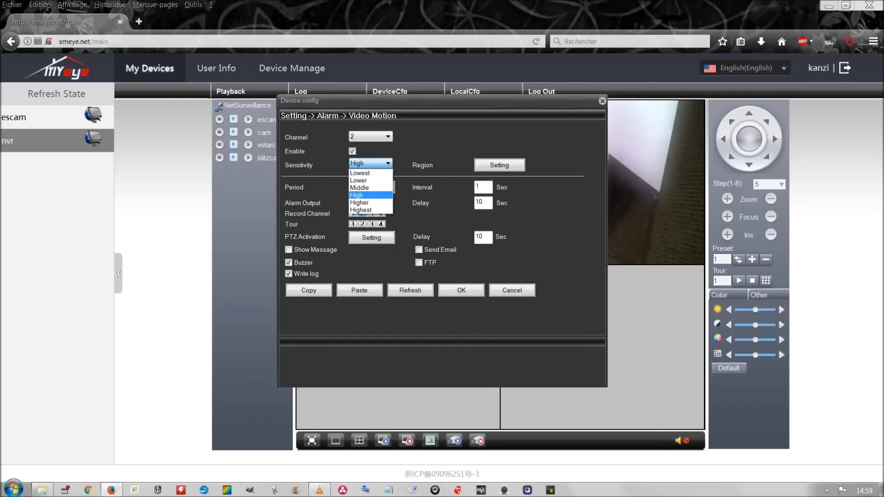
{"action": "key", "text": "Return"}
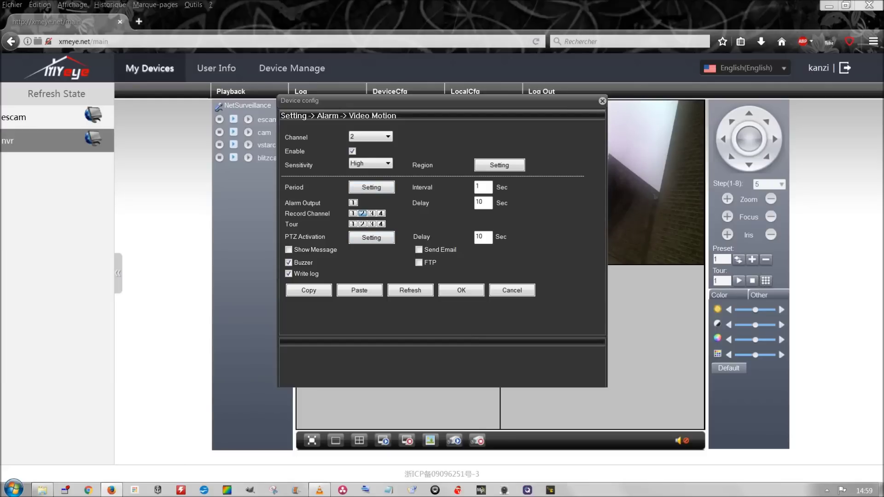
{"action": "key", "text": "Return"}
{"action": "key", "text": "Return"}
- Move the device configuration window clear of the live views and open the General system settings
{"action": "left_click_drag", "start_coordinate": [329, 171], "coordinate": [161, 173]}
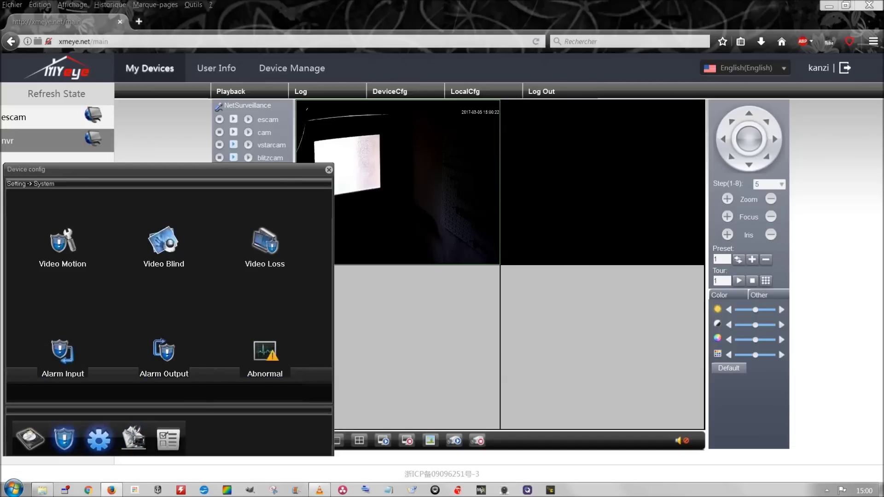
{"action": "left_click", "coordinate": [98, 440]}
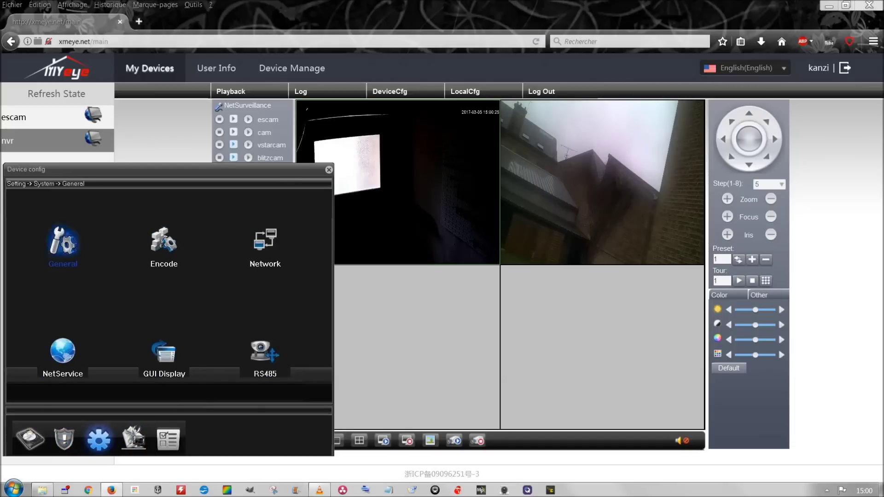
{"action": "left_click", "coordinate": [63, 242]}
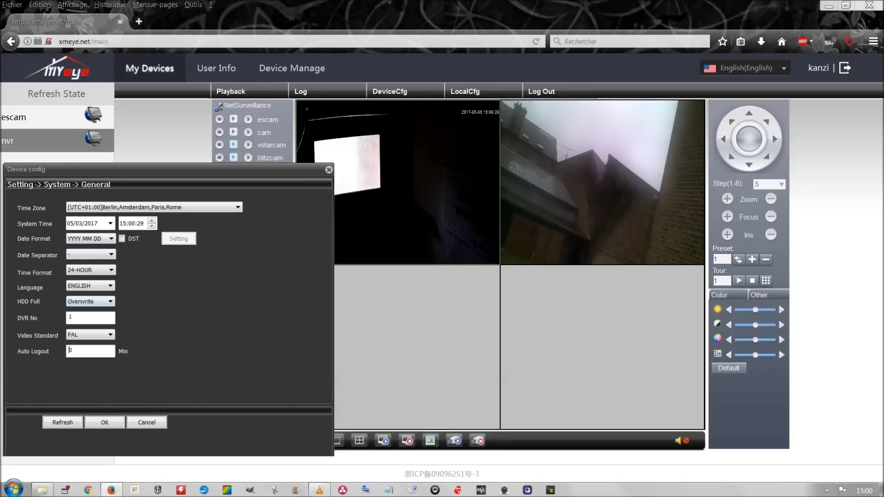
- Leave the General settings unsaved and review channel 1's Encode options for quality, compression, resolution and I frame interval
{"action": "double_click", "coordinate": [90, 335]}
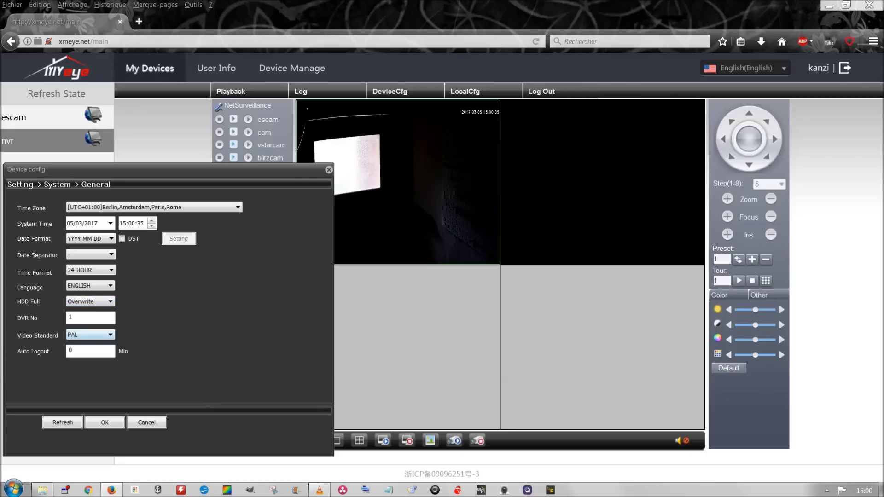
{"action": "left_click", "coordinate": [147, 422]}
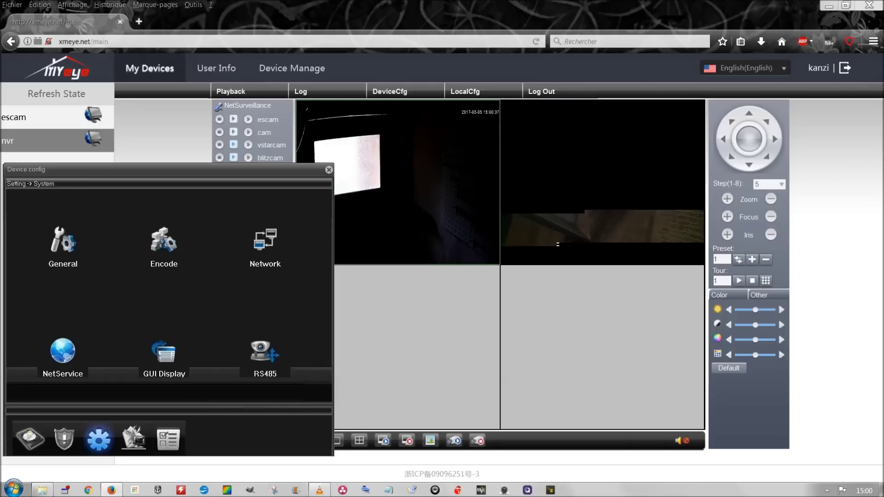
{"action": "left_click", "coordinate": [163, 246]}
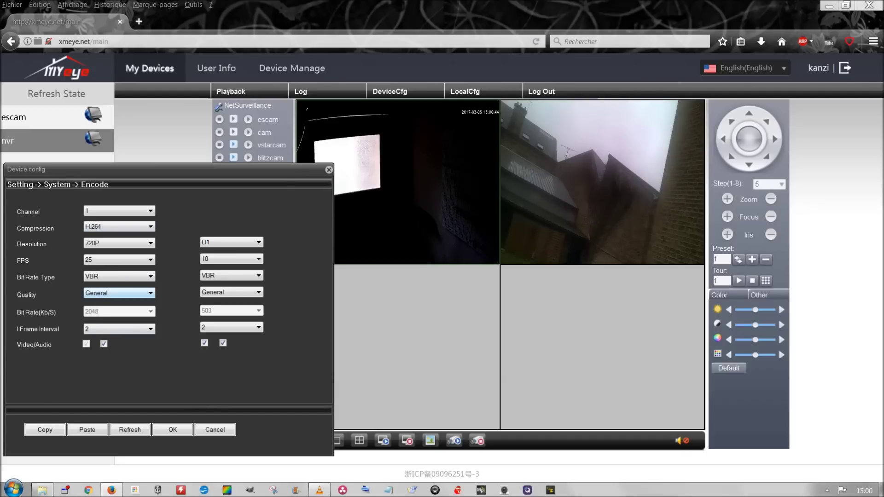
{"action": "left_click", "coordinate": [119, 293]}
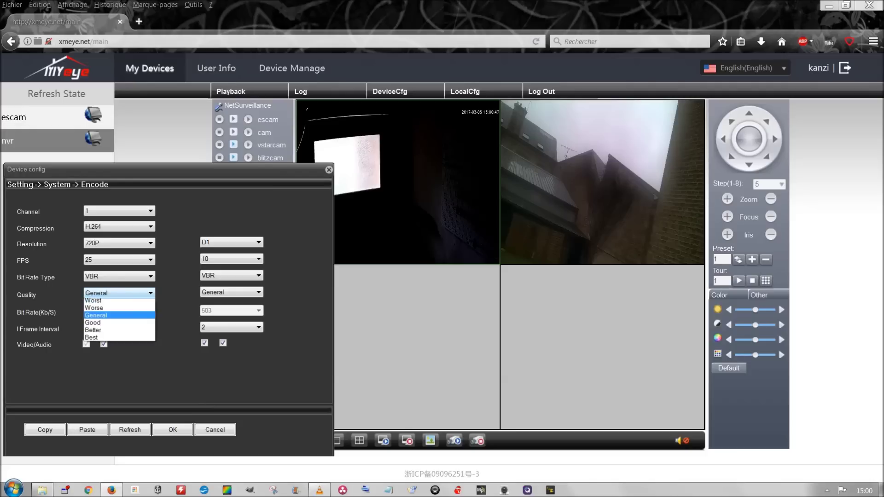
{"action": "left_click", "coordinate": [119, 292]}
{"action": "left_click", "coordinate": [119, 226]}
{"action": "left_click", "coordinate": [119, 227]}
{"action": "left_click", "coordinate": [119, 243]}
{"action": "left_click", "coordinate": [119, 251]}
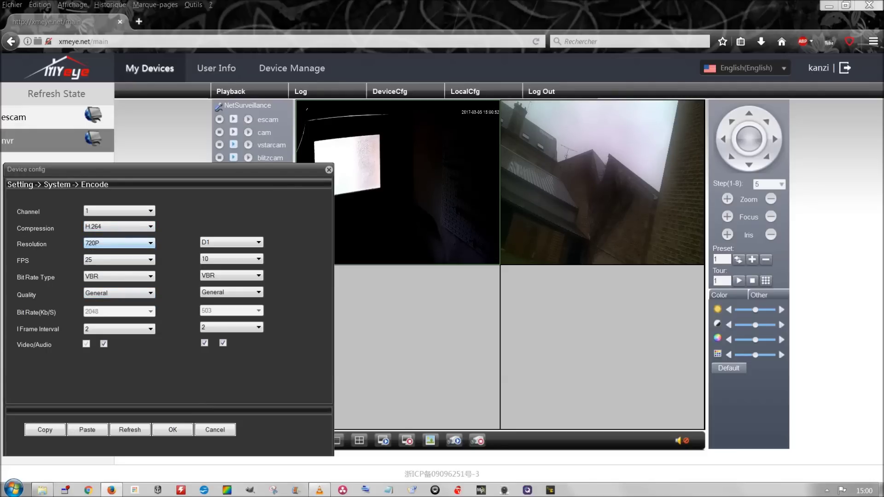
{"action": "left_click", "coordinate": [118, 329]}
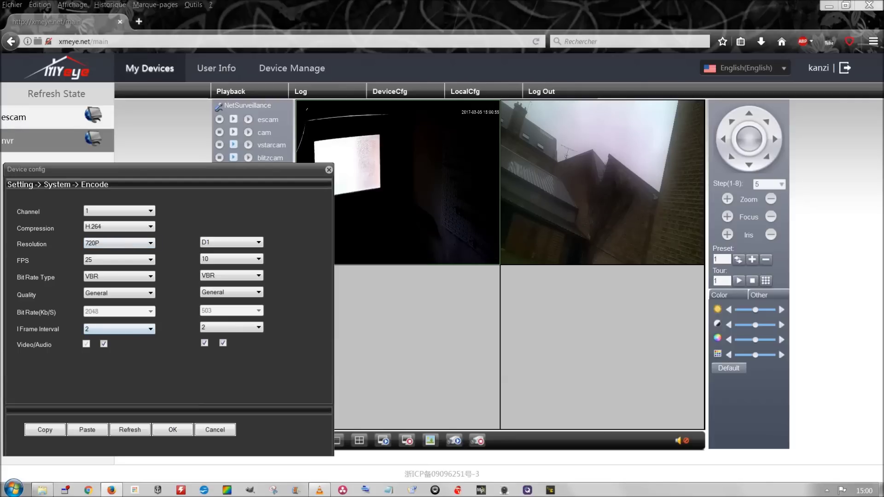
{"action": "left_click", "coordinate": [119, 211]}
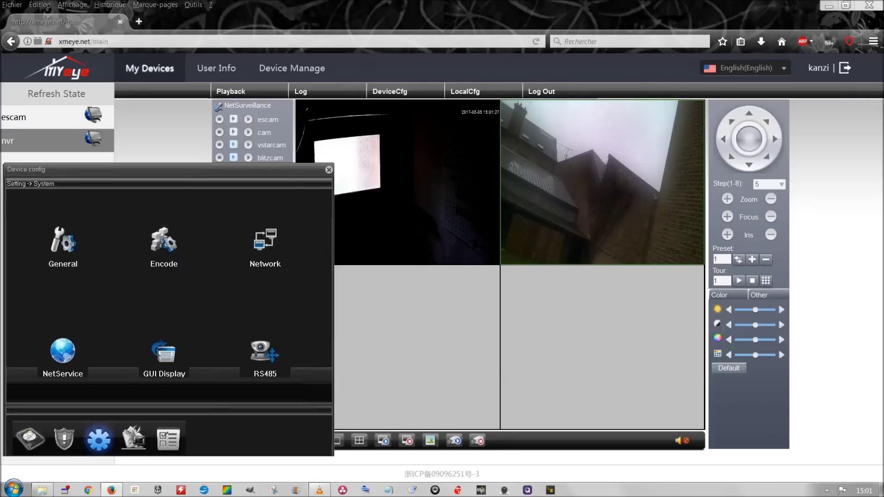
- Set the Transfer Policy in the Network settings to Fluency Preferred and save the configuration to the device
{"action": "left_click", "coordinate": [264, 244]}
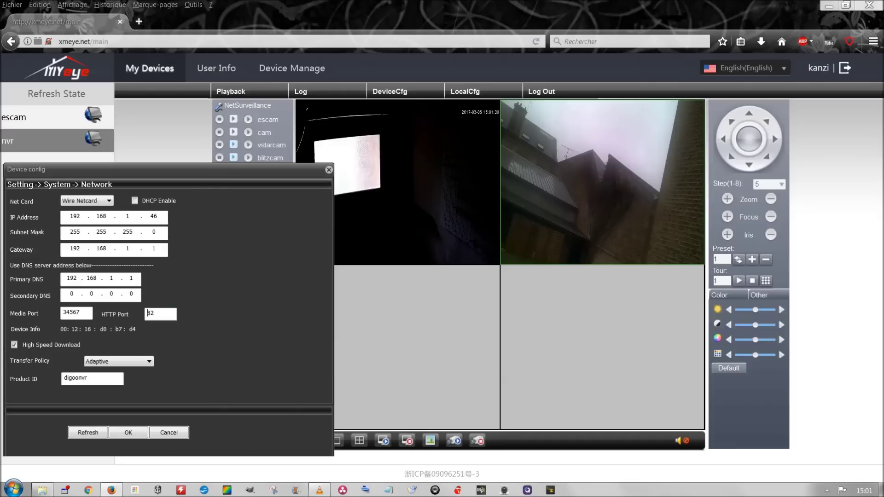
{"action": "left_click", "coordinate": [86, 201]}
{"action": "left_click", "coordinate": [87, 201]}
{"action": "left_click", "coordinate": [118, 362]}
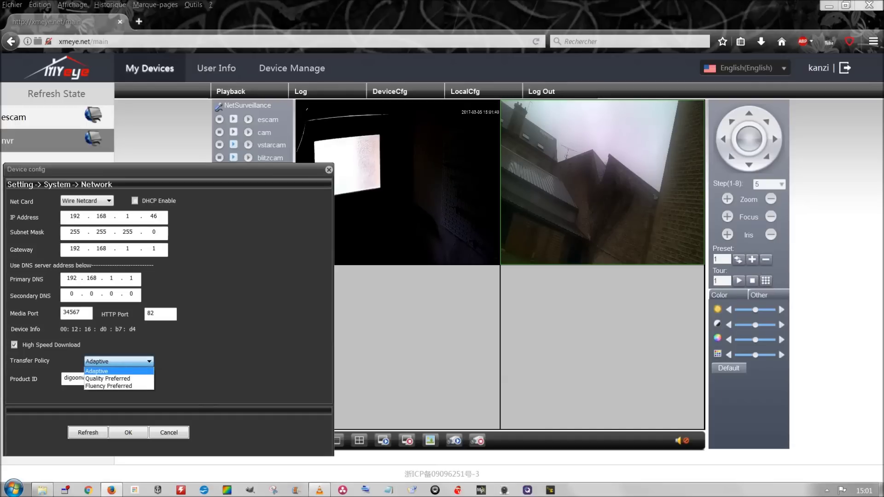
{"action": "key", "text": "Down"}
{"action": "key", "text": "Down"}
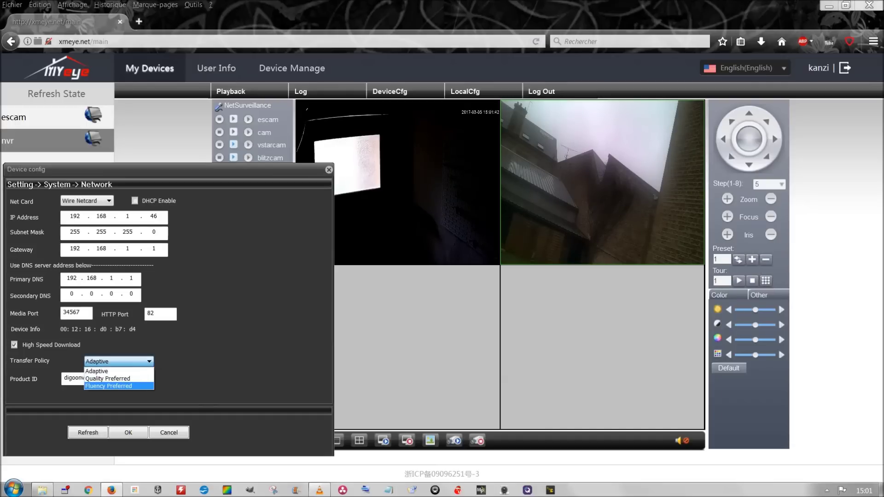
{"action": "key", "text": "Return"}
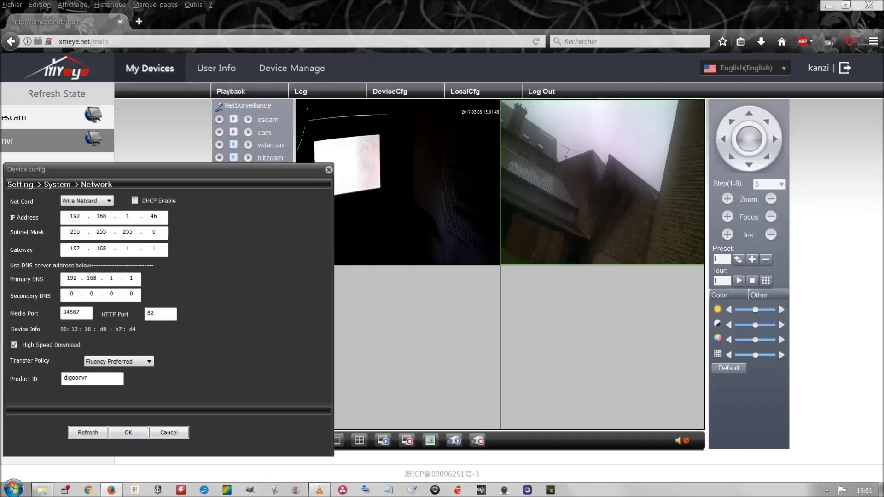
{"action": "key", "text": "Return"}
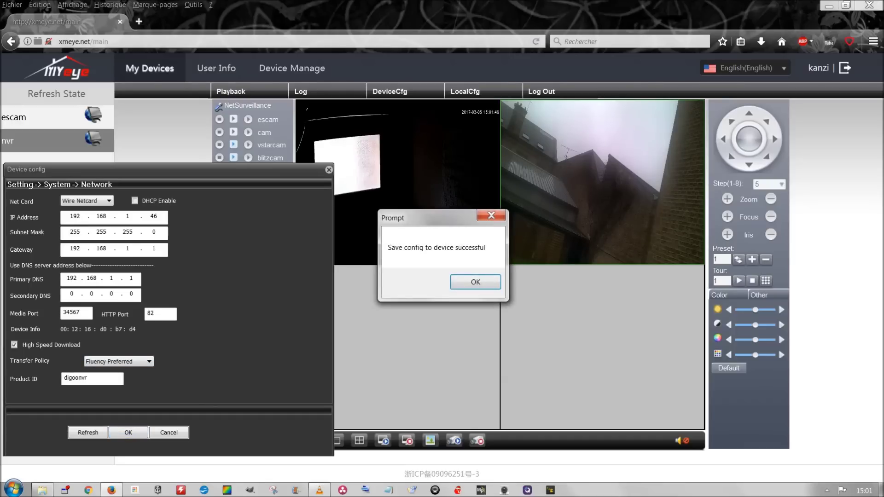
{"action": "key", "text": "Return"}
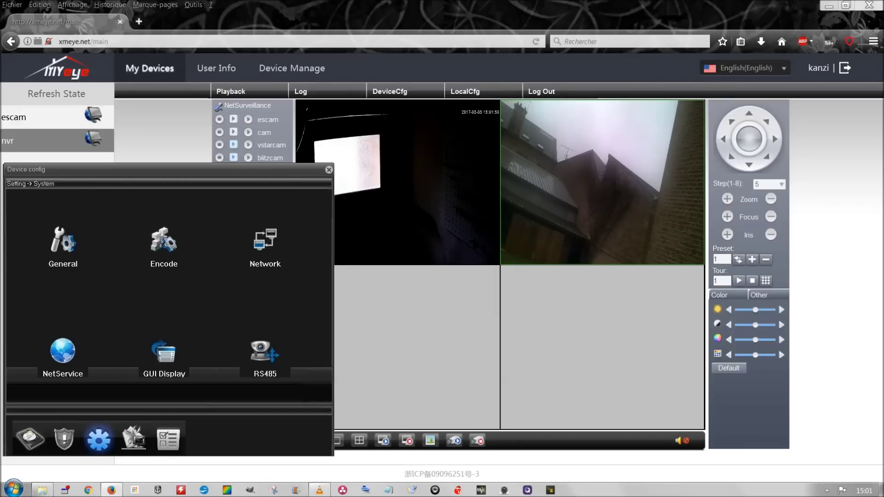
- Examine the DDNS and EMAIL service settings under NetService without changing the email configuration
{"action": "left_click", "coordinate": [63, 351]}
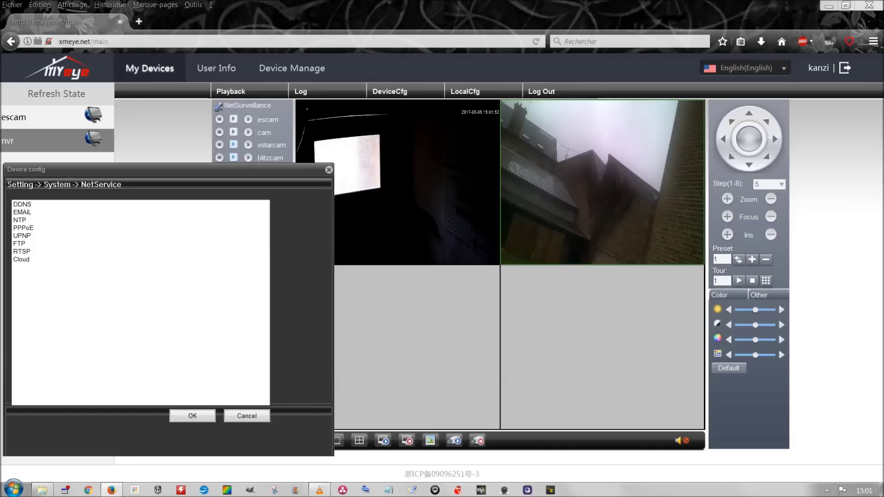
{"action": "double_click", "coordinate": [22, 204]}
{"action": "left_click", "coordinate": [153, 237]}
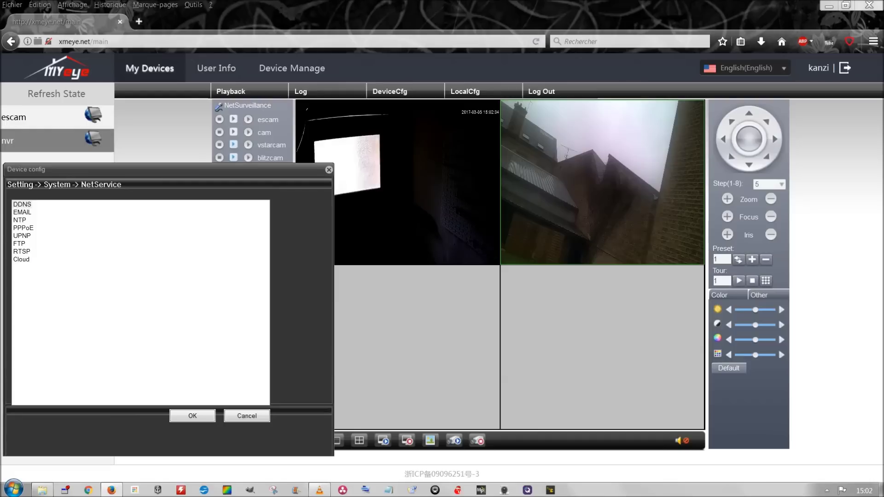
{"action": "double_click", "coordinate": [22, 212]}
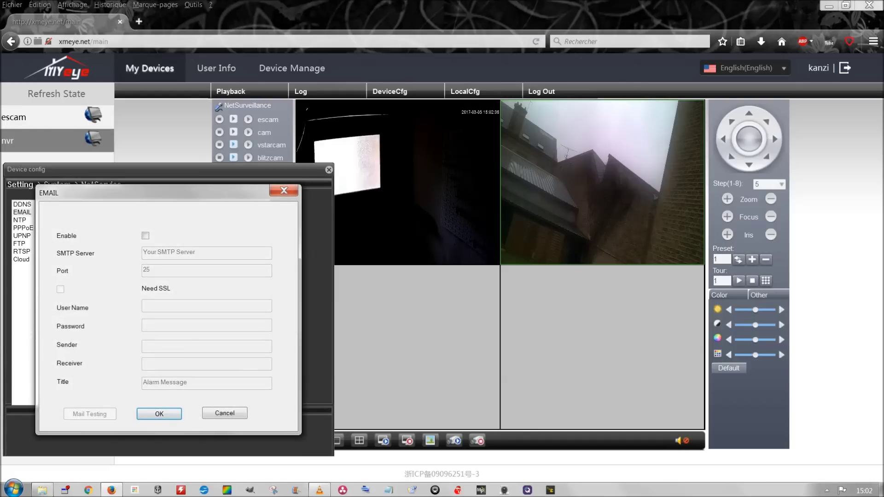
{"action": "left_click", "coordinate": [232, 413]}
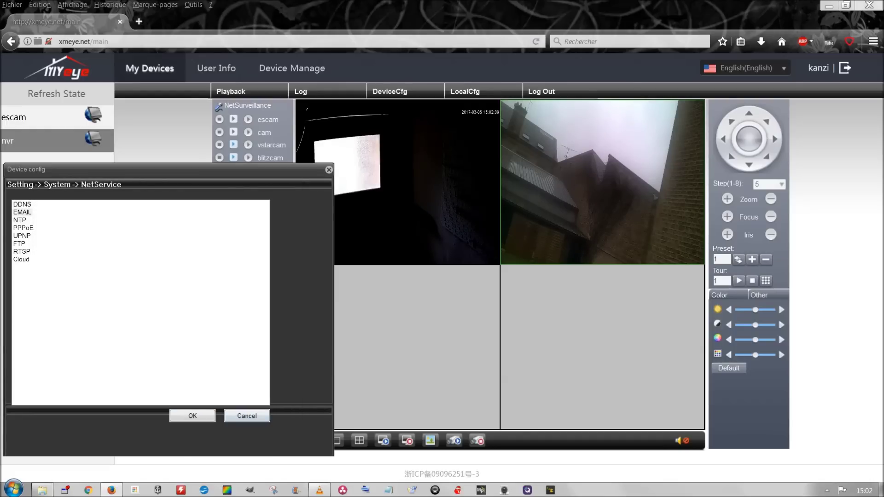
- Examine the NTP and PPPoE service settings and leave each without saving
{"action": "double_click", "coordinate": [19, 220]}
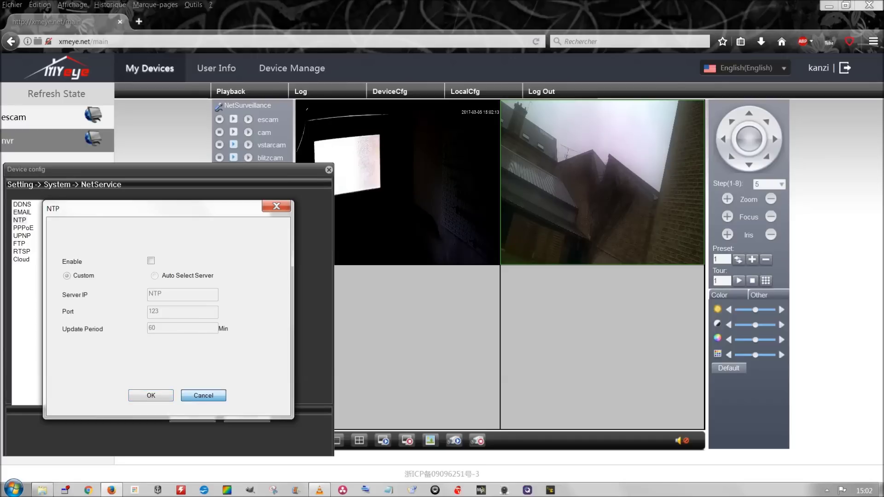
{"action": "left_click", "coordinate": [204, 395]}
{"action": "left_click", "coordinate": [23, 227]}
{"action": "left_click", "coordinate": [19, 220]}
{"action": "double_click", "coordinate": [23, 227]}
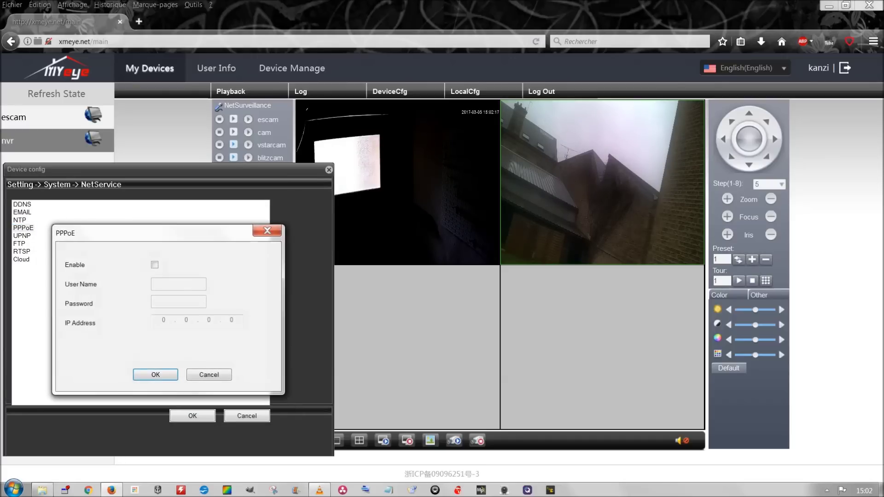
{"action": "left_click", "coordinate": [209, 374]}
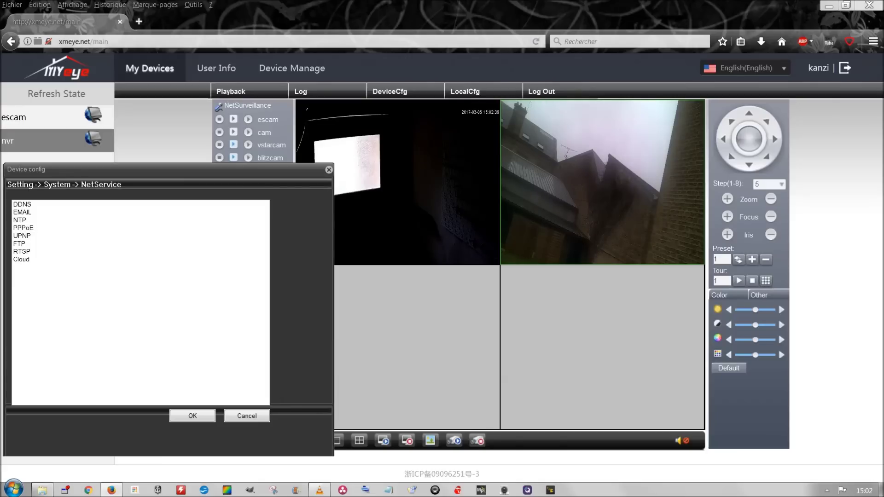
- Check the UPNP port settings and the FTP server settings in NetService
{"action": "double_click", "coordinate": [21, 235]}
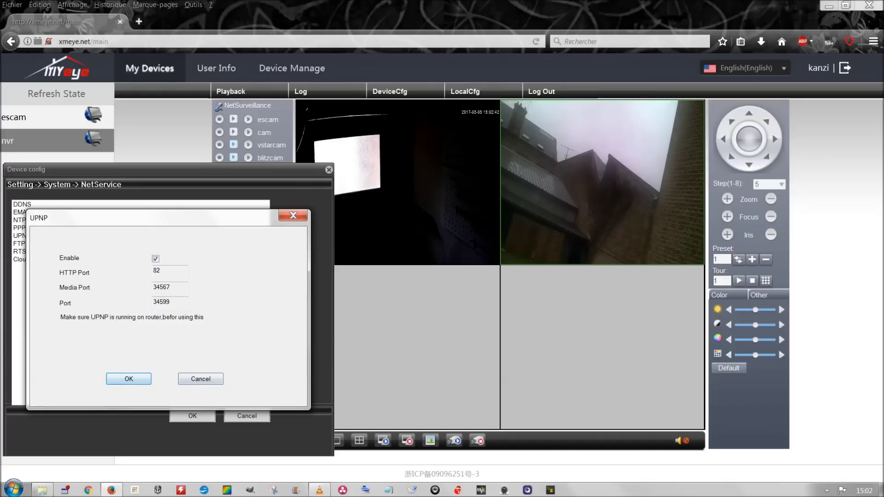
{"action": "key", "text": "Return"}
{"action": "double_click", "coordinate": [19, 244]}
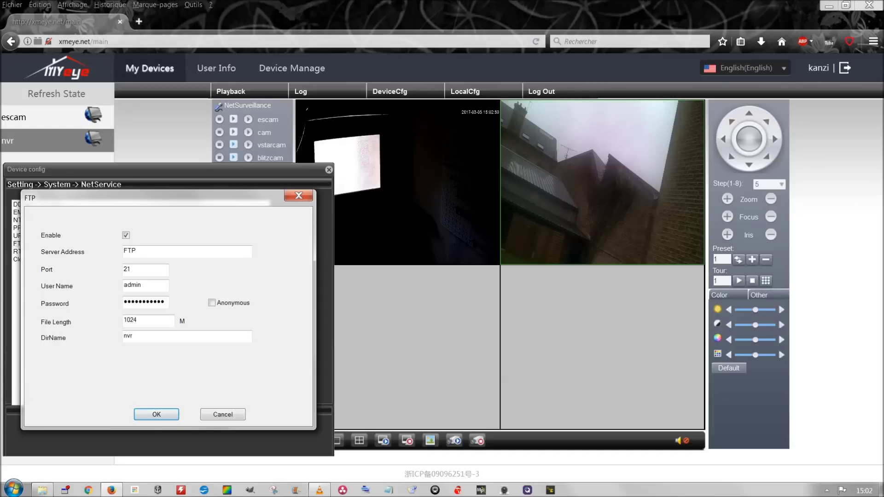
{"action": "key", "text": "Tab"}
{"action": "key", "text": "Return"}
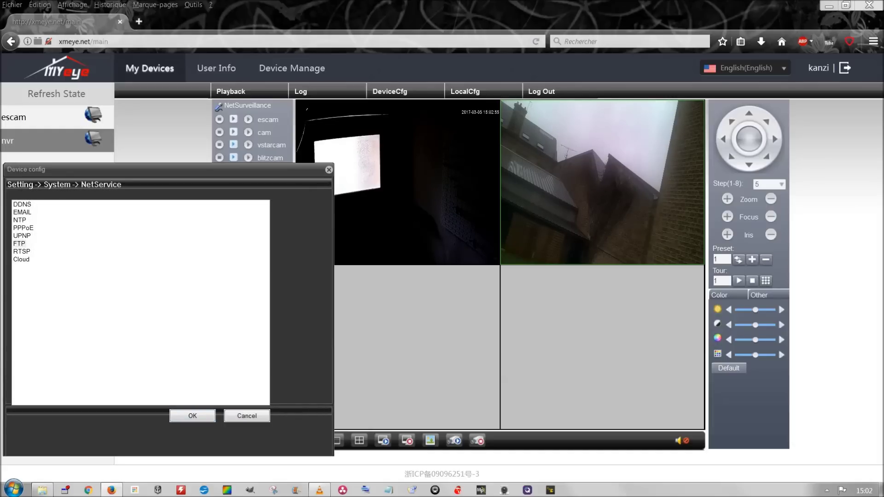
- Check the RTSP and Cloud service settings and save the NetService configuration to the device
{"action": "double_click", "coordinate": [21, 252]}
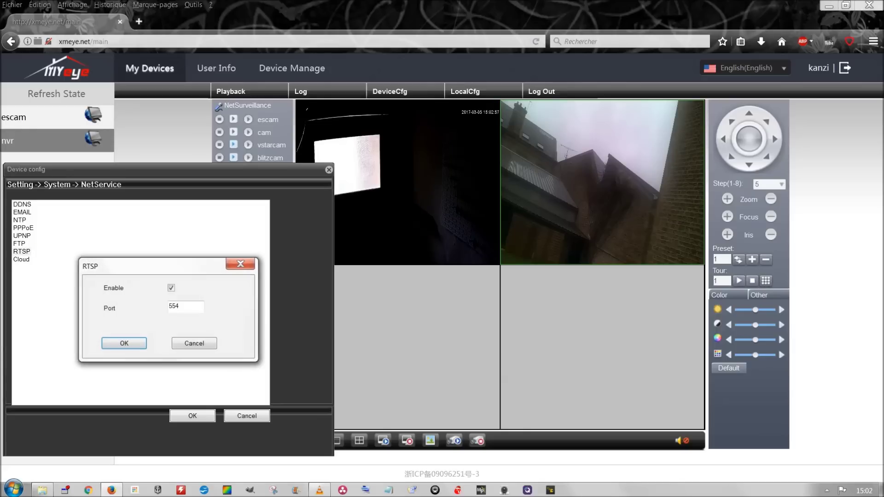
{"action": "key", "text": "Tab"}
{"action": "key", "text": "Return"}
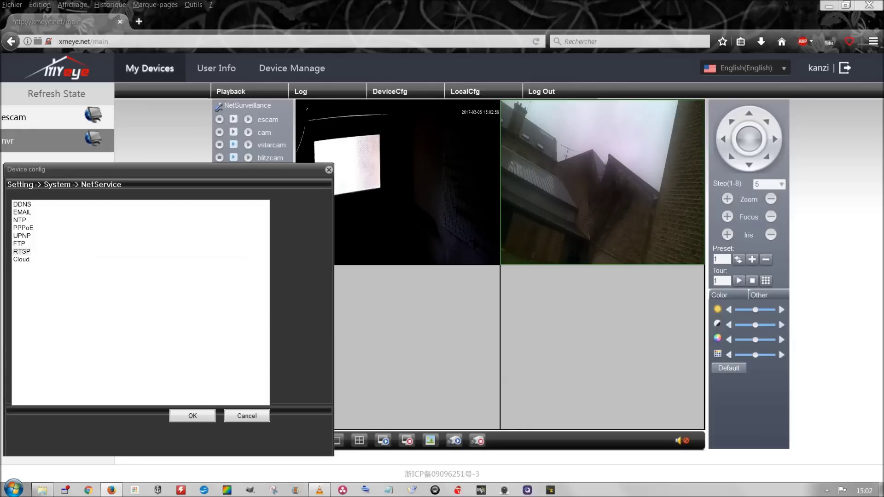
{"action": "key", "text": "Down"}
{"action": "key", "text": "Return"}
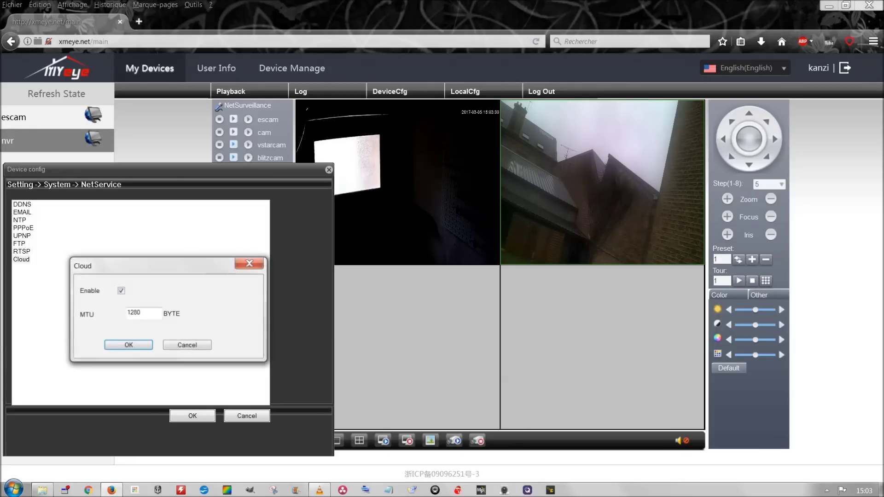
{"action": "left_click", "coordinate": [187, 344]}
{"action": "key", "text": "Return"}
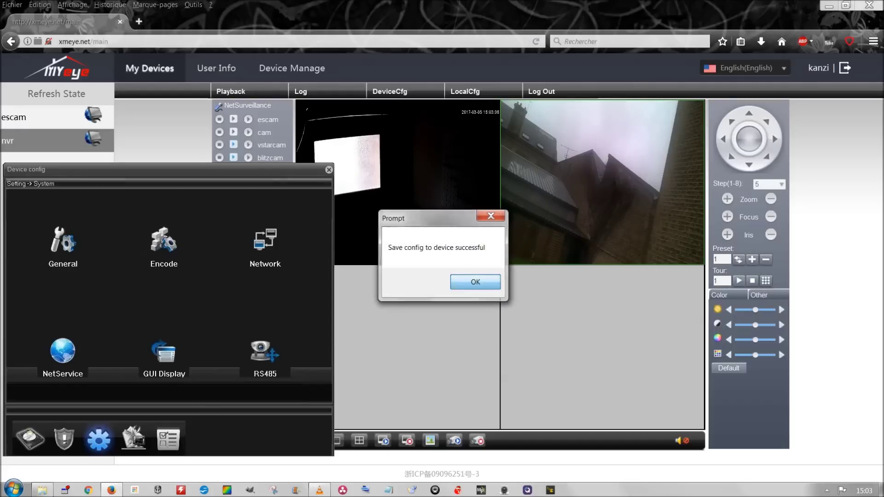
{"action": "key", "text": "Return"}
- Review the GUI Display settings and the camera names per channel, leaving both without saving
{"action": "key", "text": "Return"}
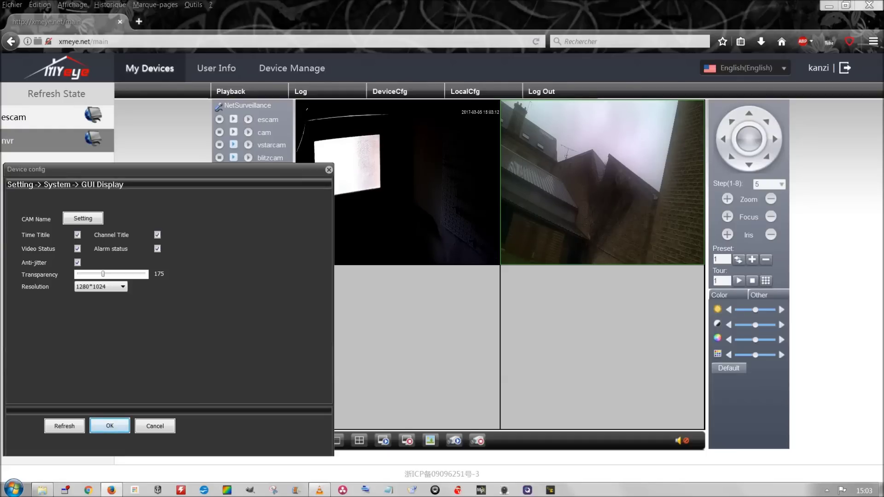
{"action": "key", "text": "Return"}
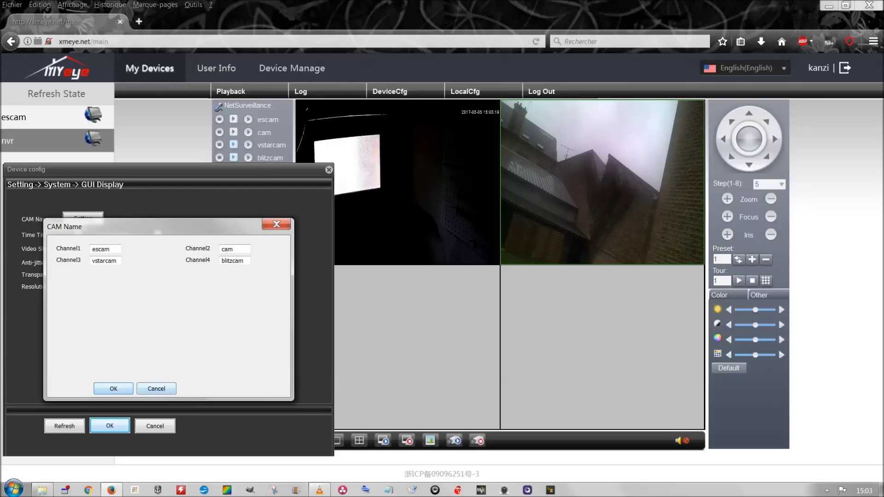
{"action": "key", "text": "Escape"}
{"action": "key", "text": "Tab"}
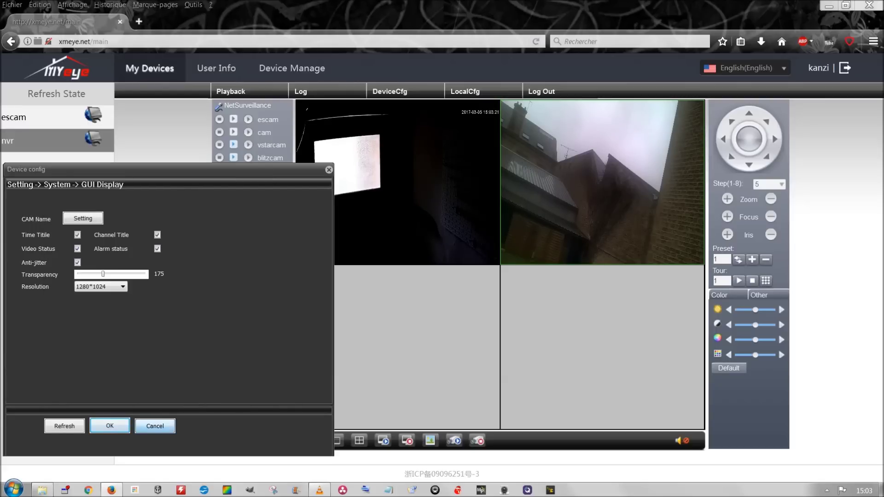
{"action": "key", "text": "Return"}
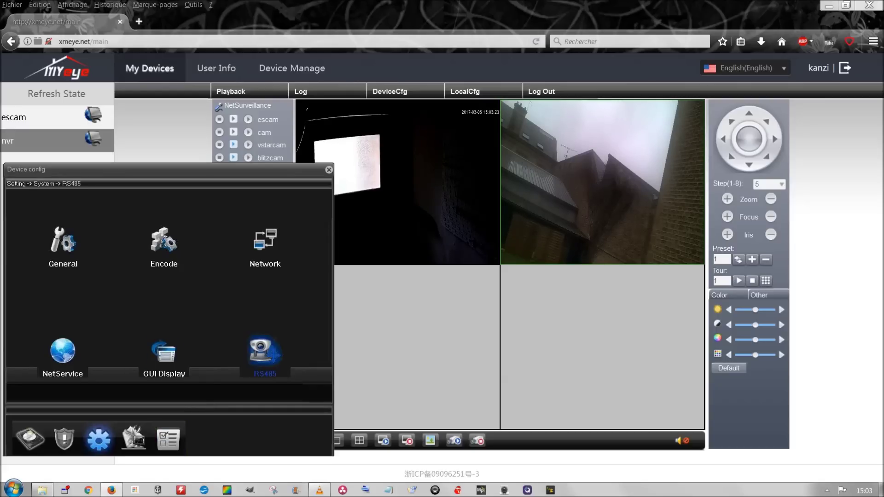
- Review the hard disk listed in the Advanced HDD Manage settings and leave without changing it
{"action": "left_click", "coordinate": [133, 437]}
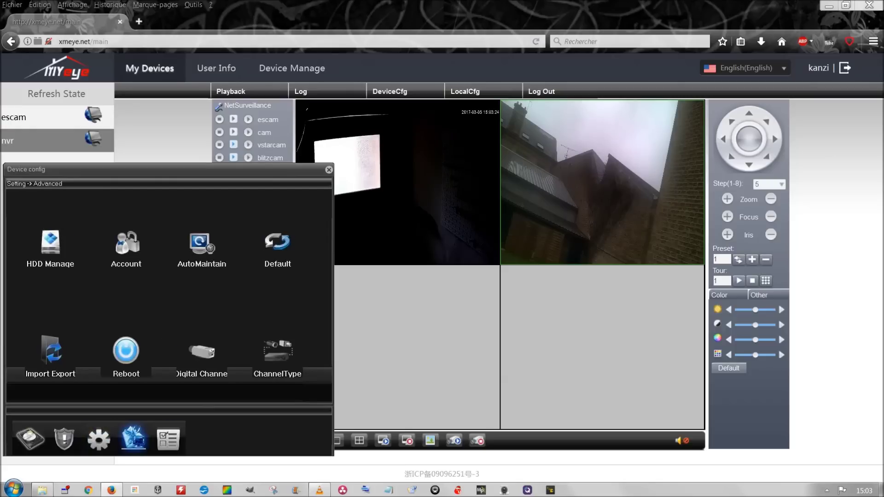
{"action": "left_click", "coordinate": [50, 249]}
{"action": "key", "text": "Return"}
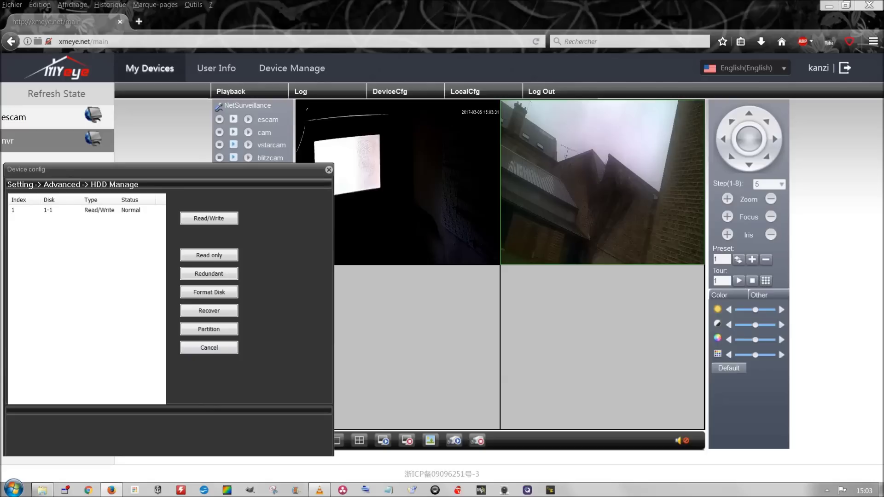
{"action": "left_click", "coordinate": [208, 348]}
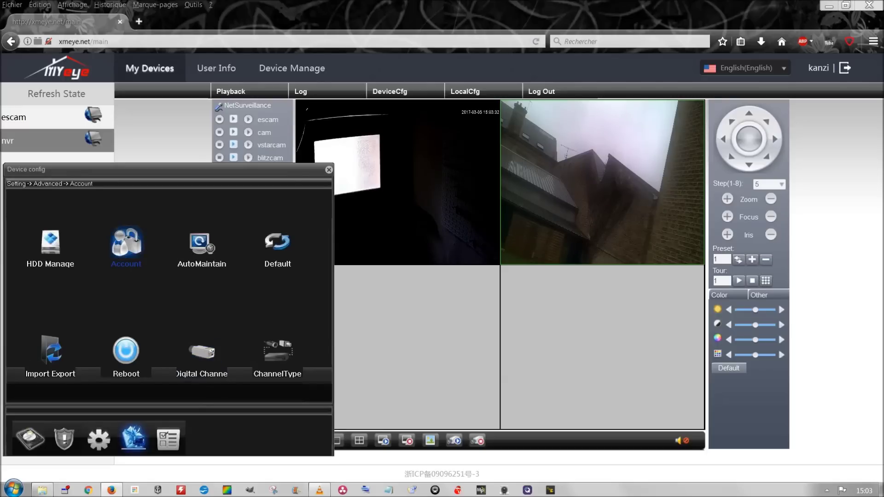
- Set the Auto-Reboot System schedule in AutoMaintain to Every Tue at 03:00 and save it to the device
{"action": "key", "text": "Tab"}
{"action": "key", "text": "Return"}
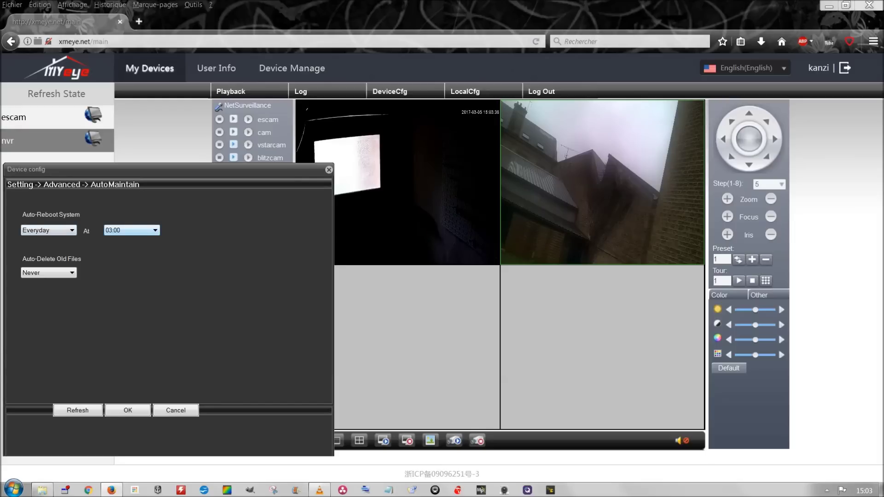
{"action": "left_click", "coordinate": [48, 230]}
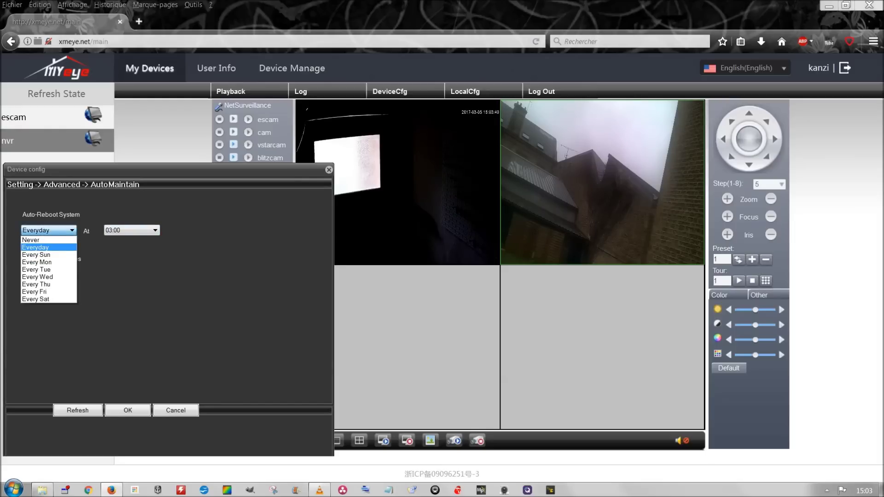
{"action": "key", "text": "Up"}
{"action": "key", "text": "Up"}
{"action": "key", "text": "Down"}
{"action": "key", "text": "Down"}
{"action": "key", "text": "Down"}
{"action": "key", "text": "Down"}
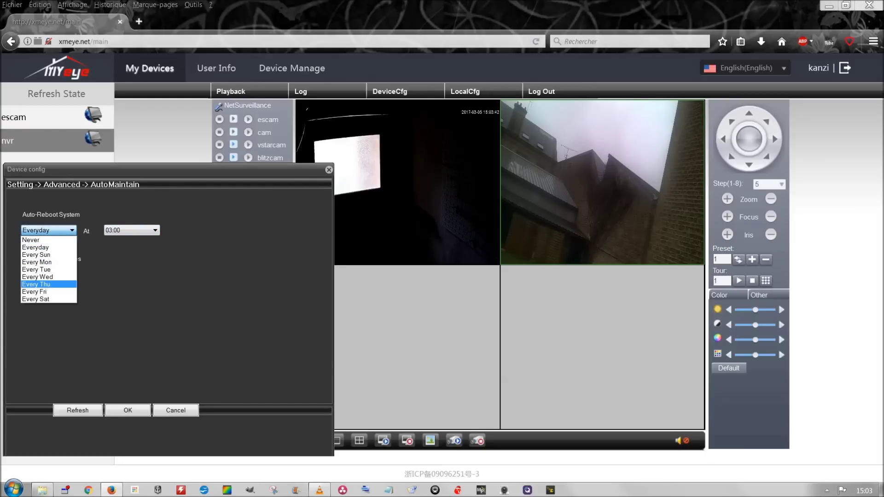
{"action": "key", "text": "Up"}
{"action": "key", "text": "Up"}
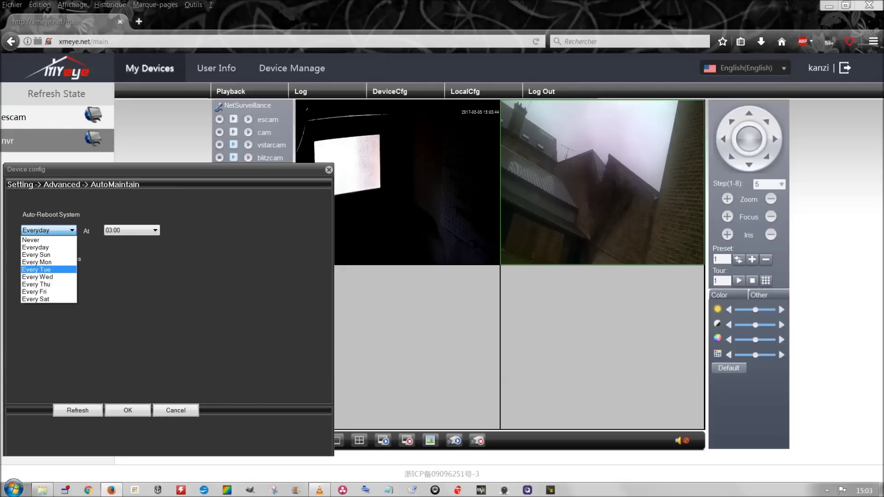
{"action": "key", "text": "Return"}
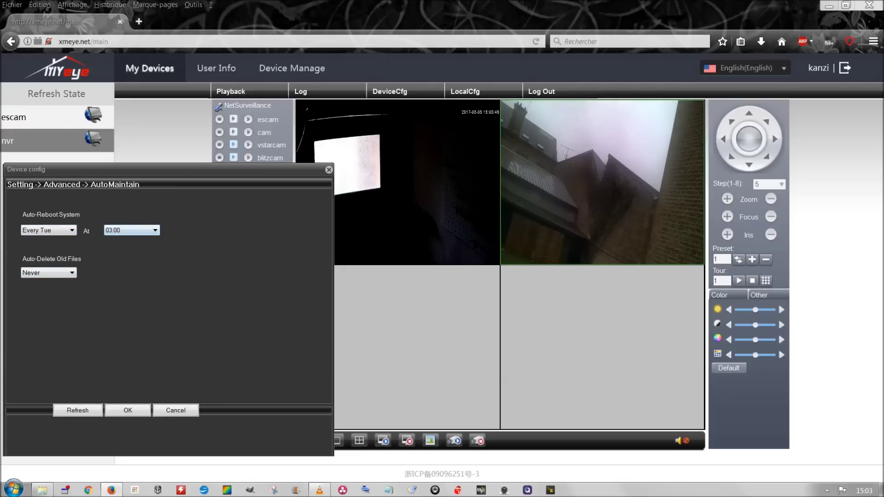
{"action": "key", "text": "Return"}
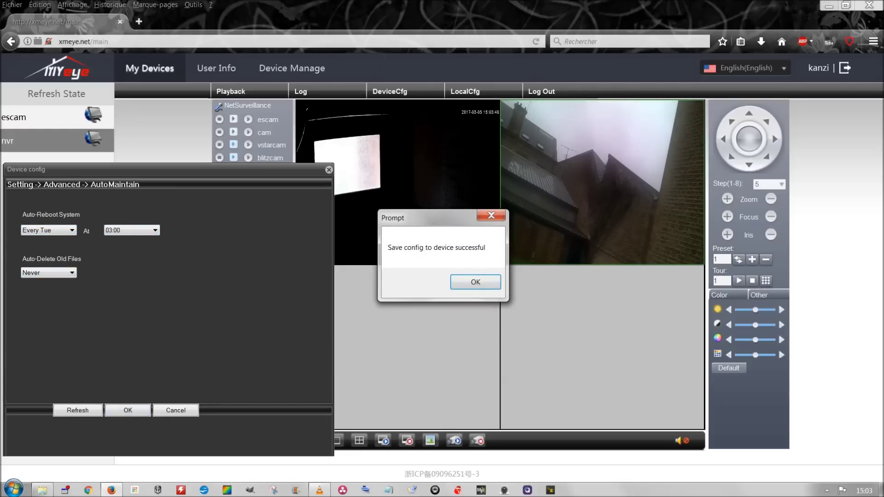
{"action": "key", "text": "Return"}
- Review the Digital Channel settings and the assigned camera for channels 1 to 4, and close them without changes
{"action": "left_click", "coordinate": [201, 352]}
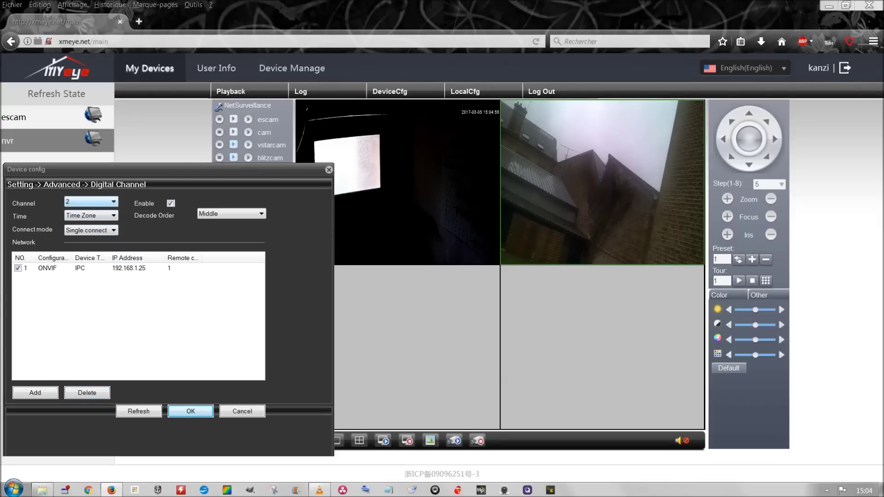
{"action": "left_click", "coordinate": [90, 202]}
{"action": "left_click", "coordinate": [90, 225]}
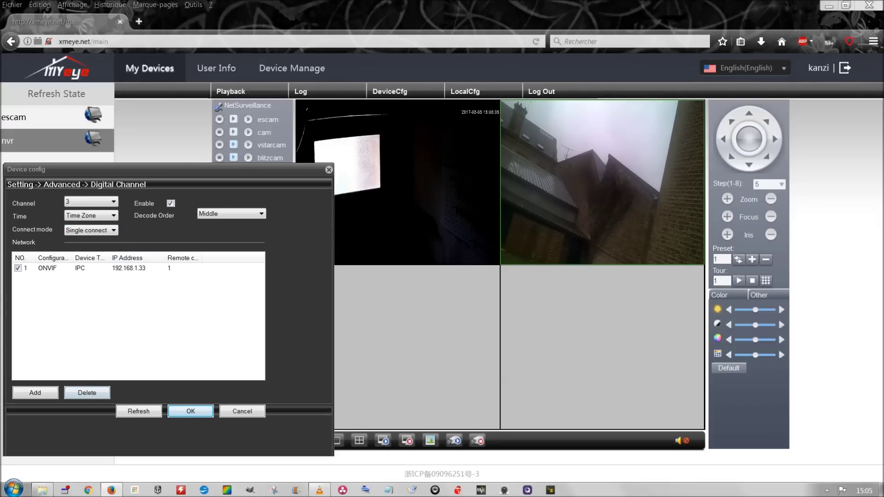
{"action": "left_click", "coordinate": [91, 202]}
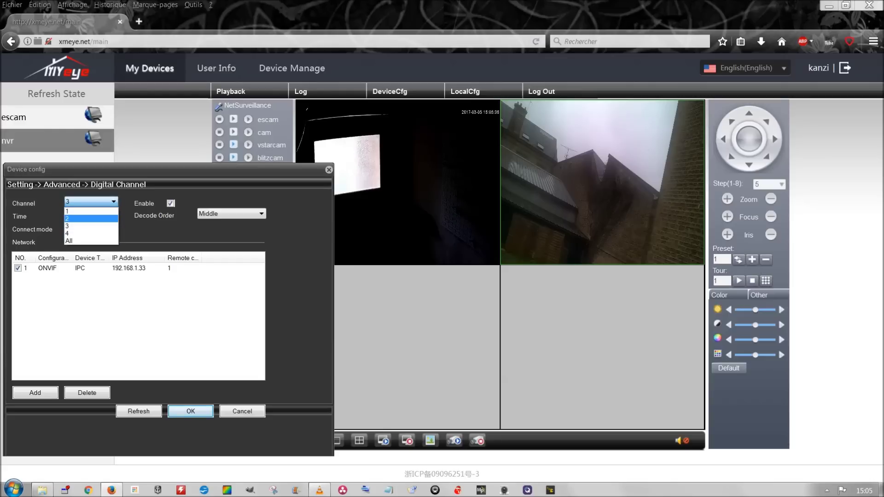
{"action": "left_click", "coordinate": [88, 233]}
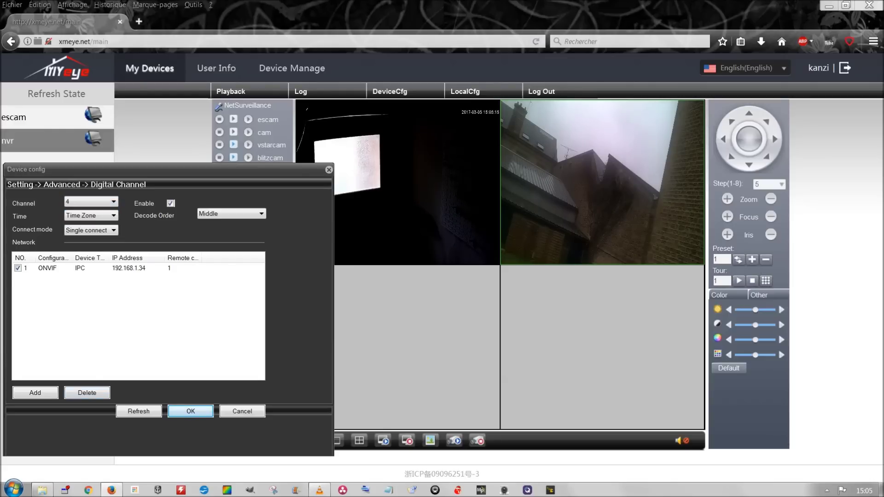
{"action": "left_click", "coordinate": [90, 201]}
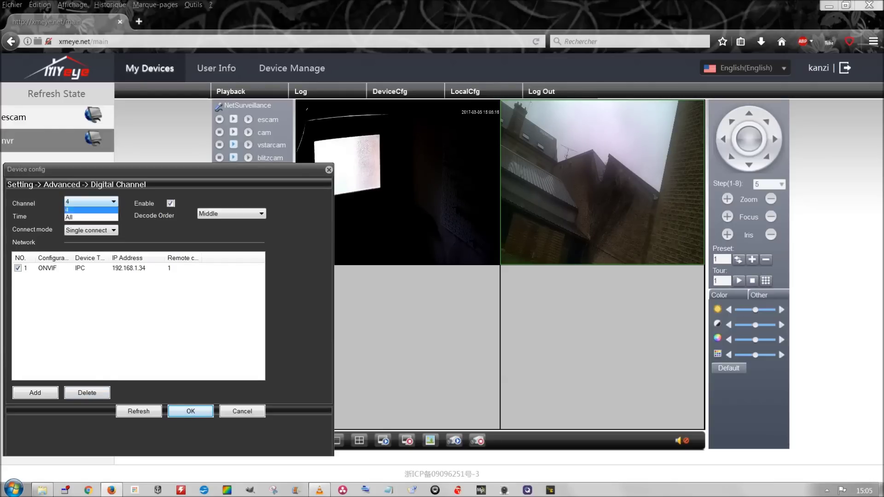
{"action": "left_click", "coordinate": [87, 219]}
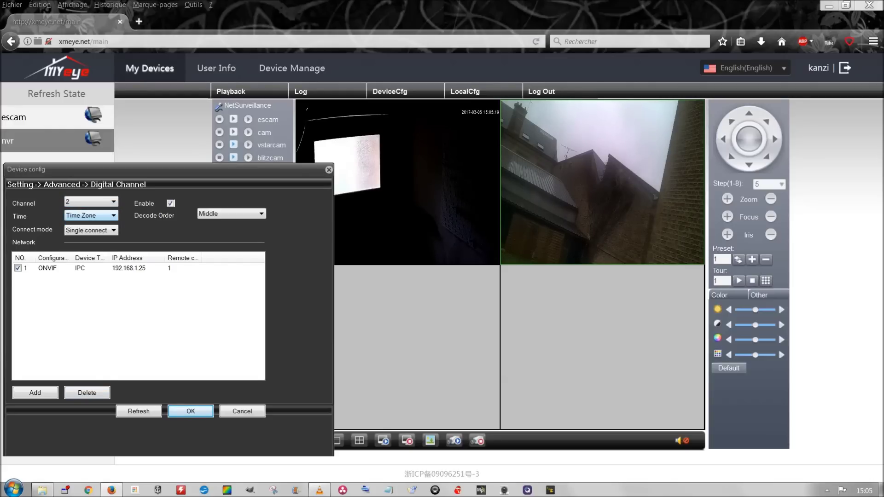
{"action": "left_click", "coordinate": [91, 202]}
{"action": "left_click", "coordinate": [90, 211]}
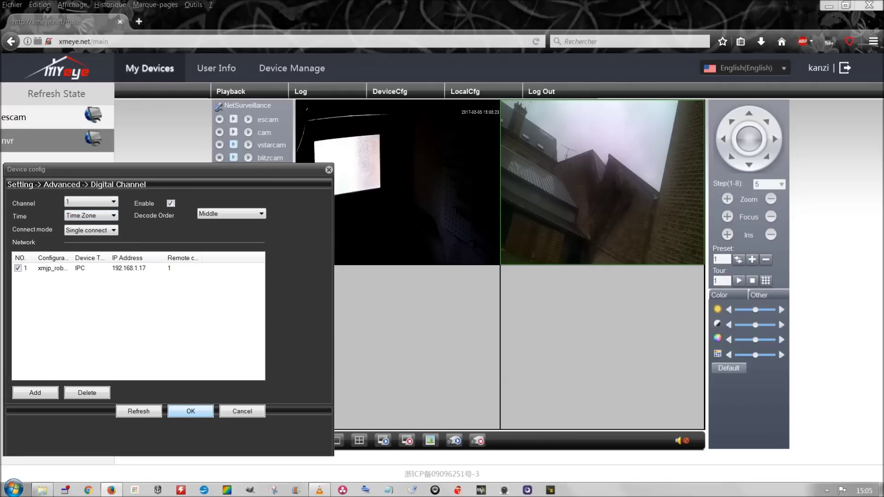
{"action": "left_click", "coordinate": [190, 411]}
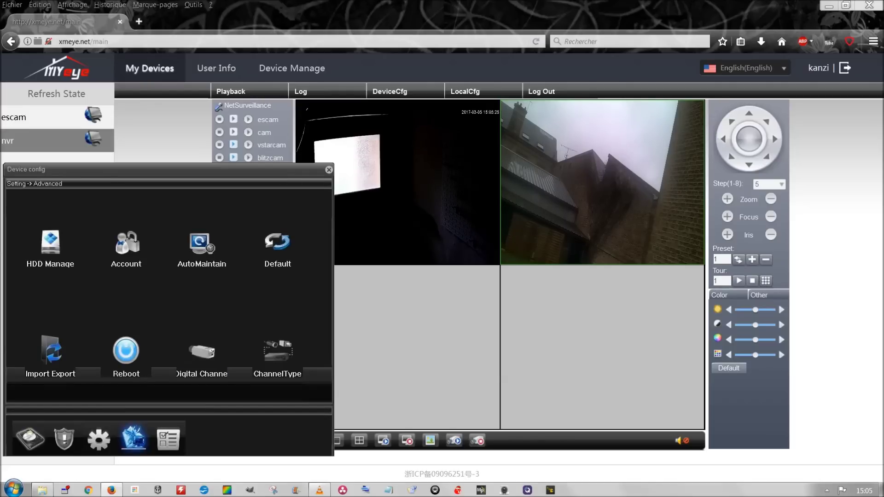
- Check the available ChannelType modes without changing them and review the hard disk capacity in HDD Info
{"action": "left_click", "coordinate": [277, 352]}
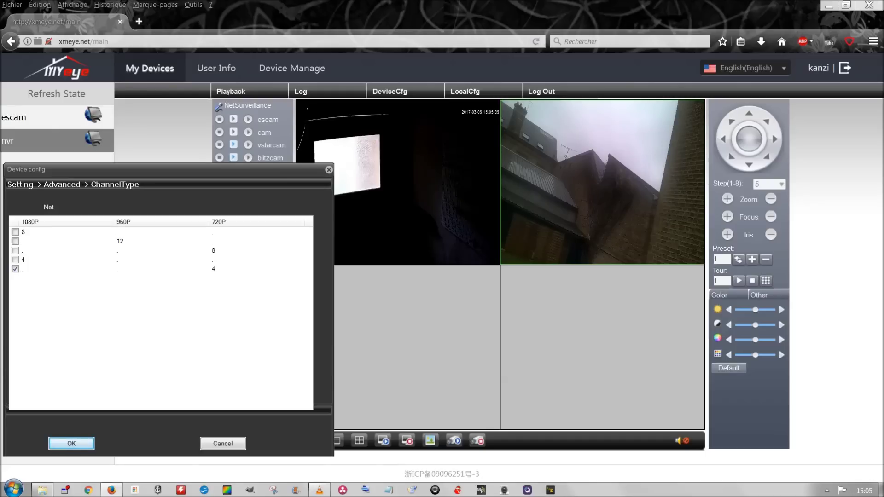
{"action": "left_click", "coordinate": [223, 443]}
{"action": "left_click", "coordinate": [168, 440]}
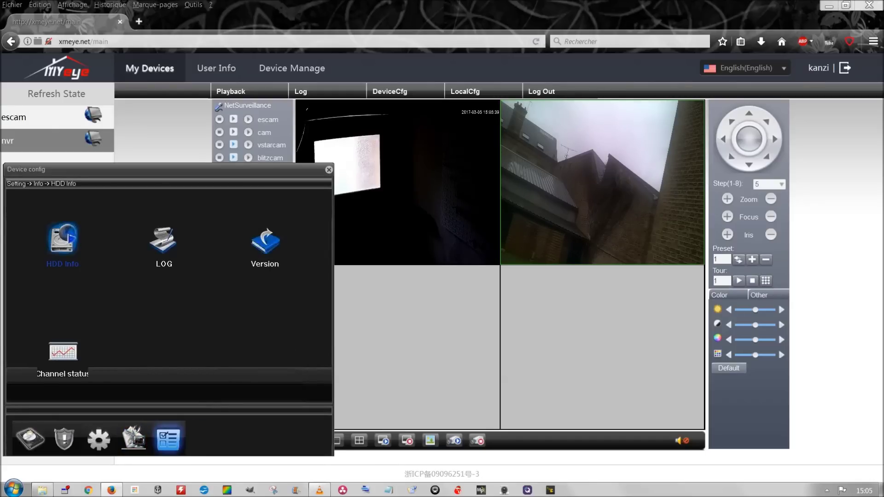
{"action": "left_click", "coordinate": [62, 239]}
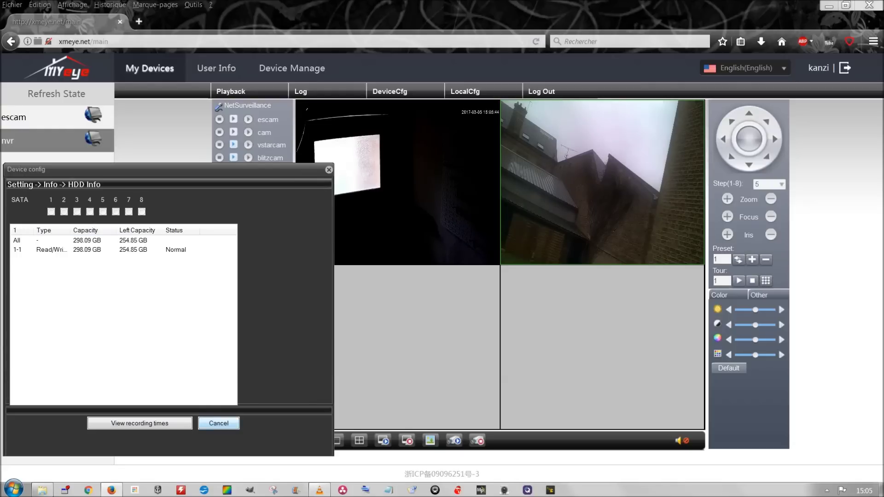
{"action": "left_click", "coordinate": [218, 423]}
- Check the LOG, Version and Channel status information and close the device configuration
{"action": "left_click", "coordinate": [164, 240]}
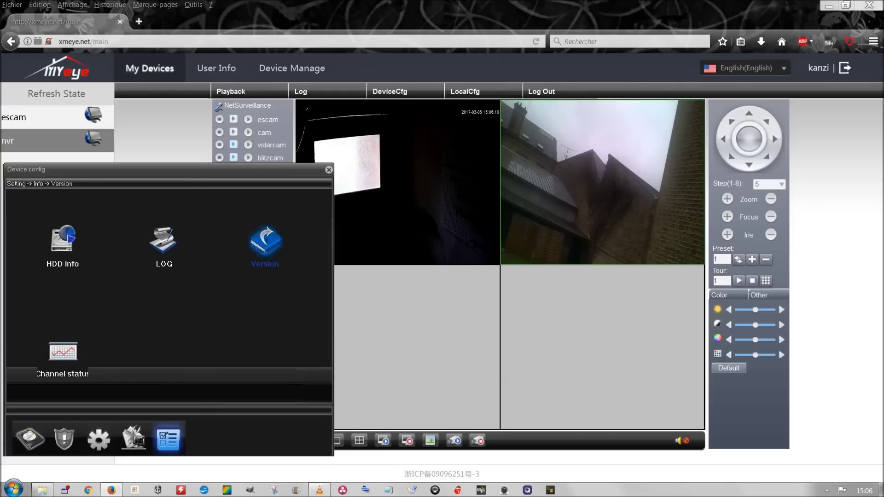
{"action": "left_click", "coordinate": [265, 245]}
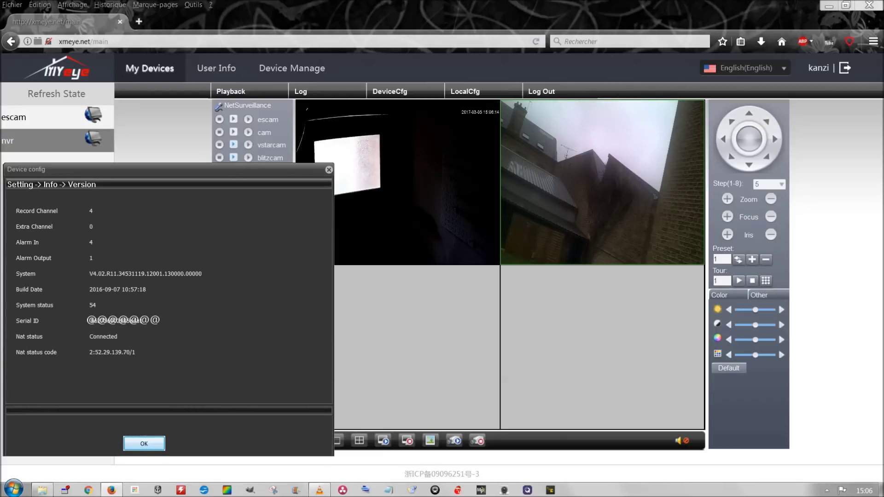
{"action": "left_click", "coordinate": [144, 443]}
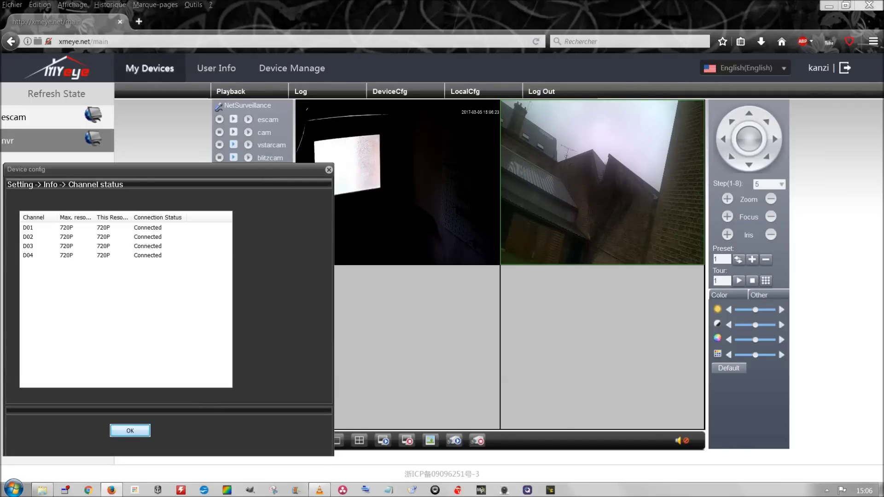
{"action": "left_click", "coordinate": [130, 430]}
{"action": "left_click", "coordinate": [30, 439]}
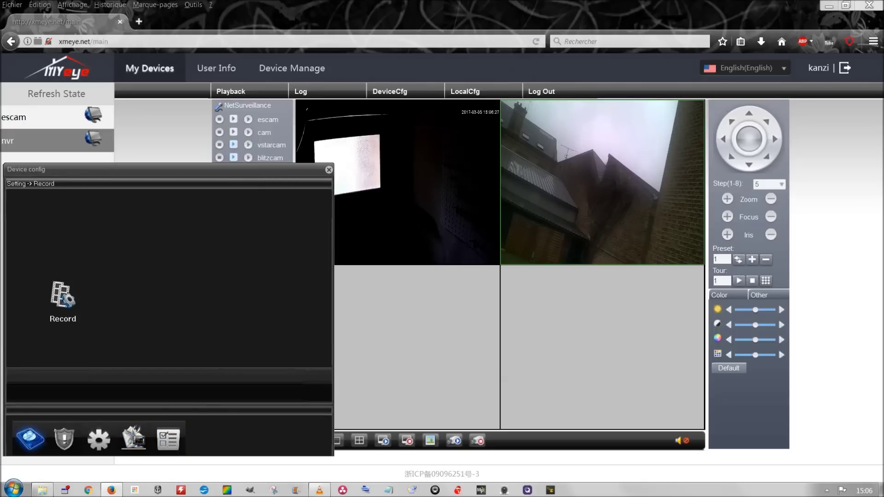
{"action": "key", "text": "Escape"}
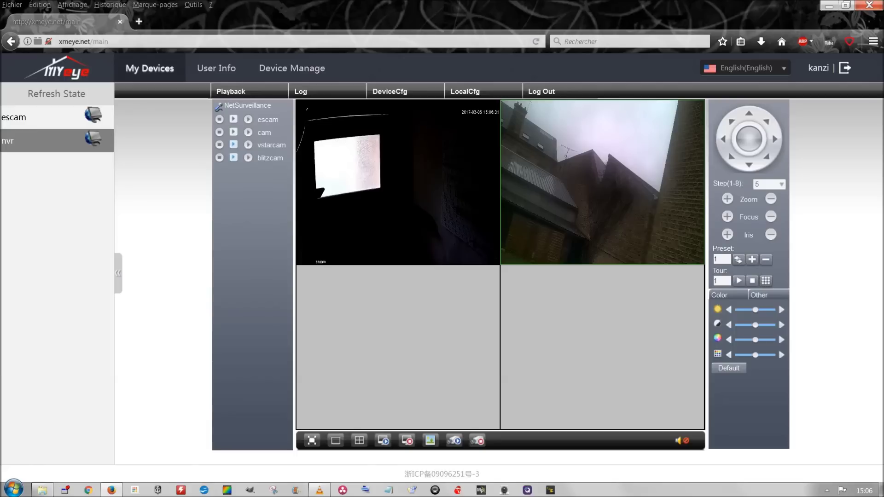
- View the blitzcam live picture enlarged, return to the four-camera layout and select the vstarcam channel
{"action": "double_click", "coordinate": [602, 347]}
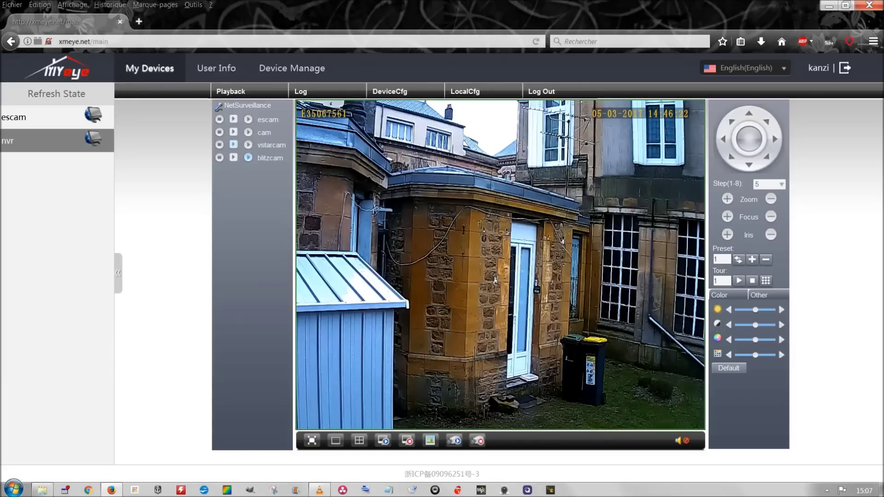
{"action": "double_click", "coordinate": [271, 145]}
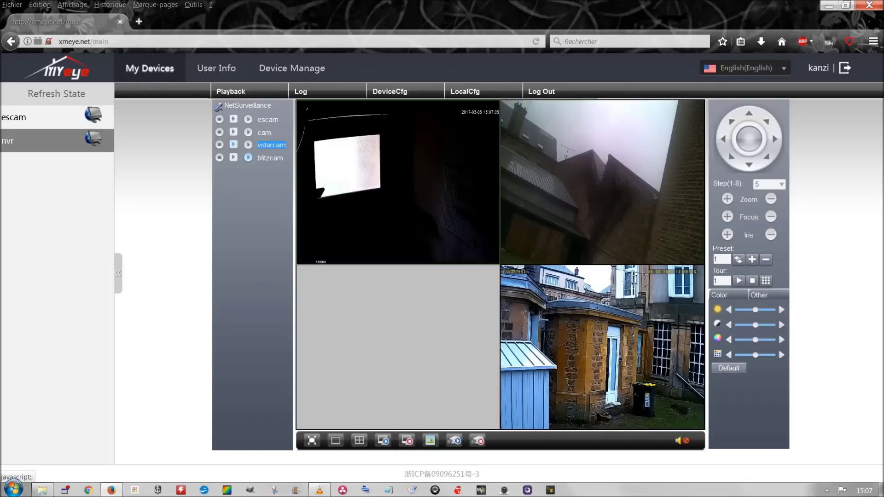
- Connect all video channels with the Main Stream in the four-view layout
{"action": "left_click", "coordinate": [359, 440]}
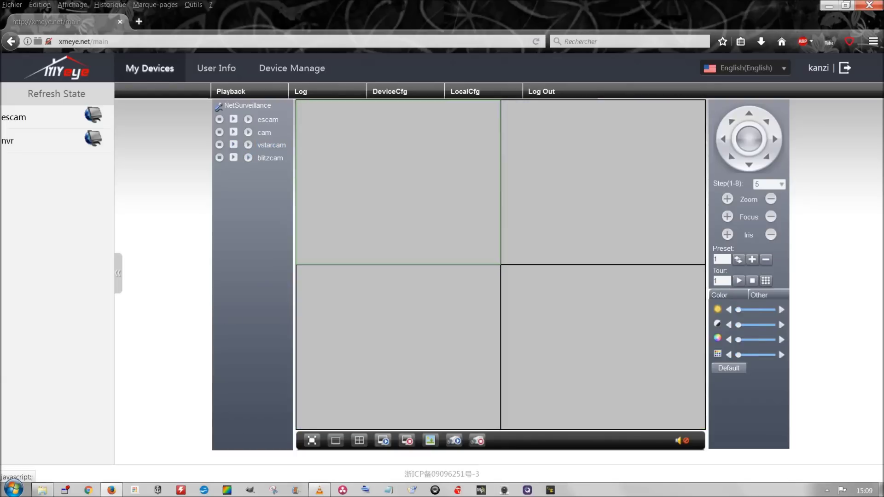
{"action": "left_click", "coordinate": [383, 440]}
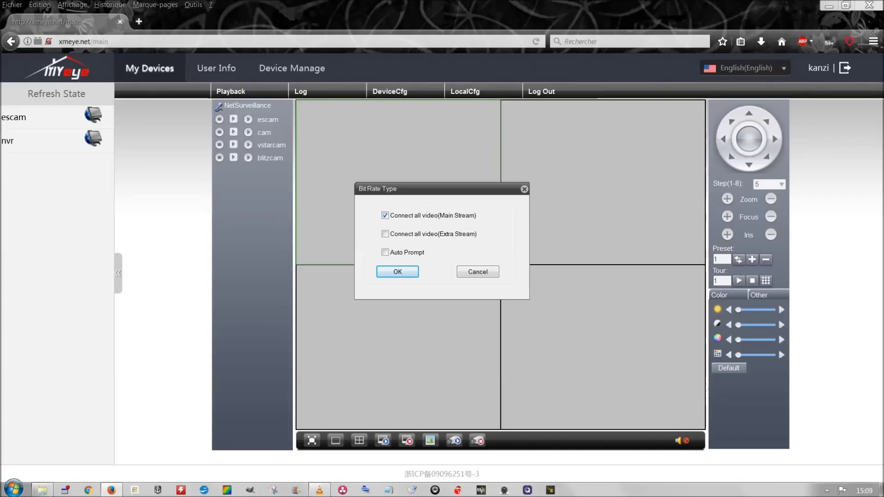
{"action": "left_click", "coordinate": [397, 272]}
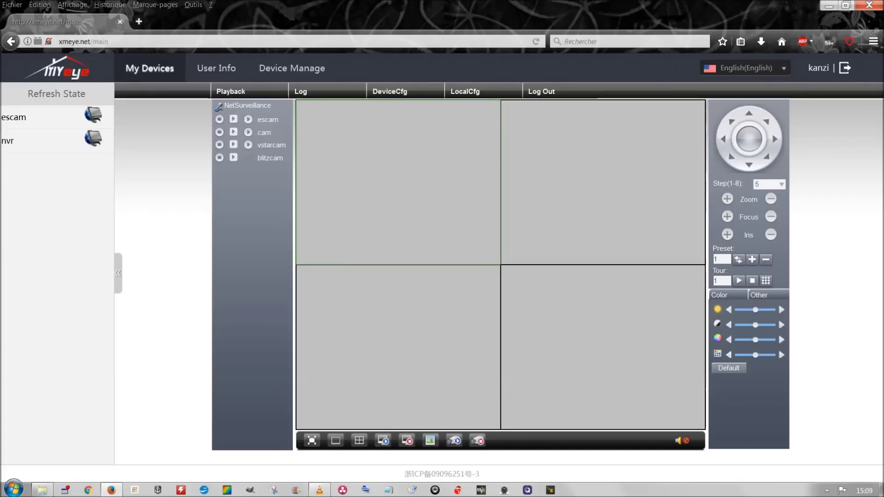